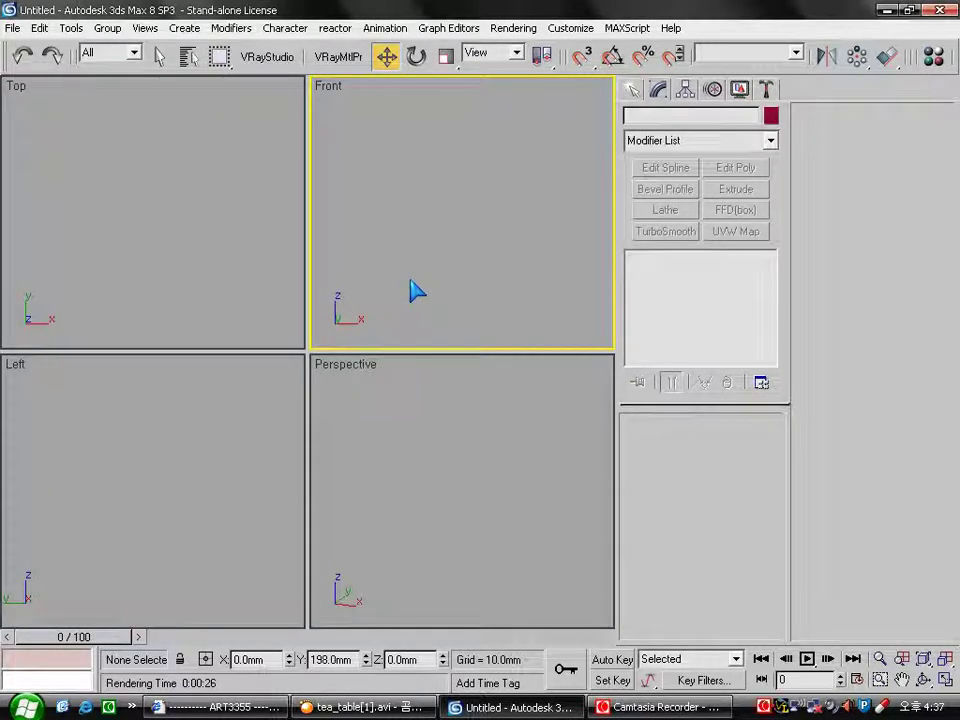
# - With the Top viewport active, start the ChamferBox tool from Extended Primitives
pyautogui.click(210, 257)
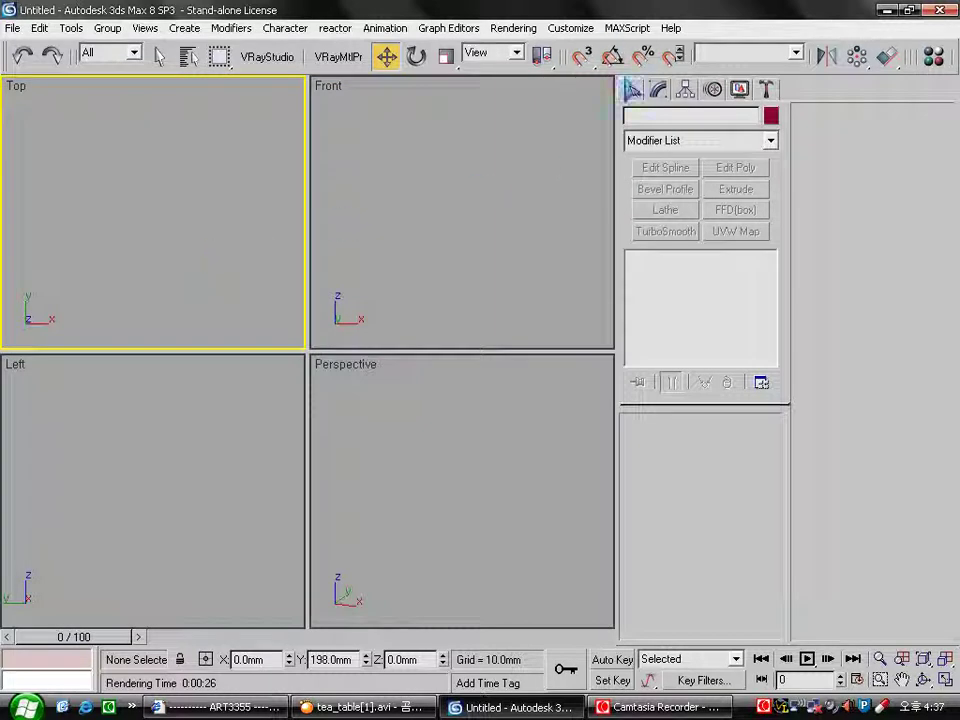
pyautogui.click(632, 90)
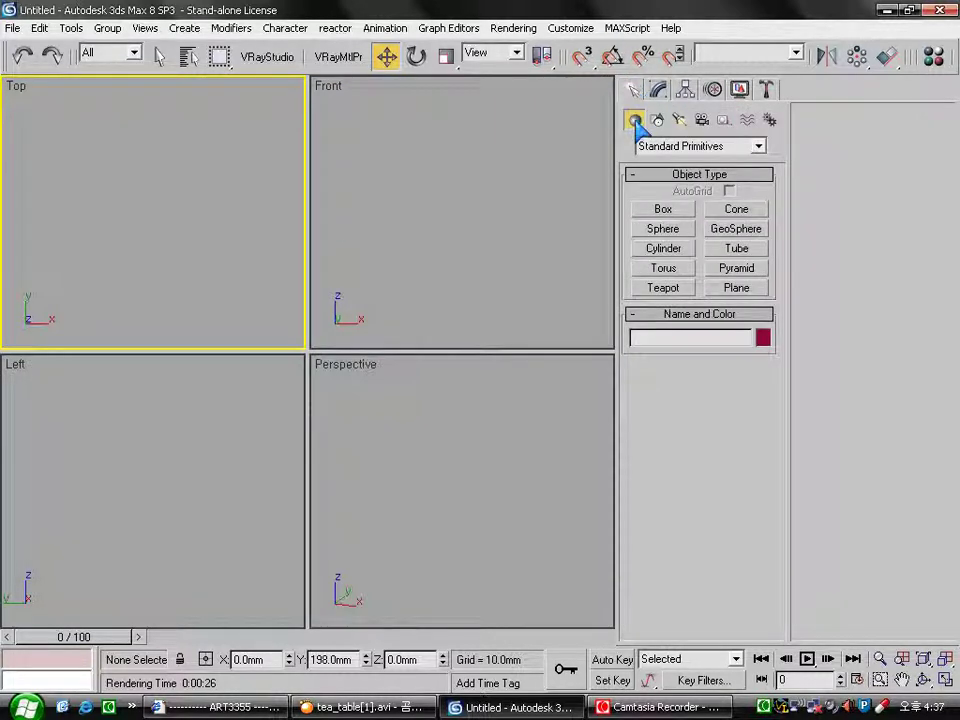
pyautogui.click(660, 148)
pyautogui.click(664, 174)
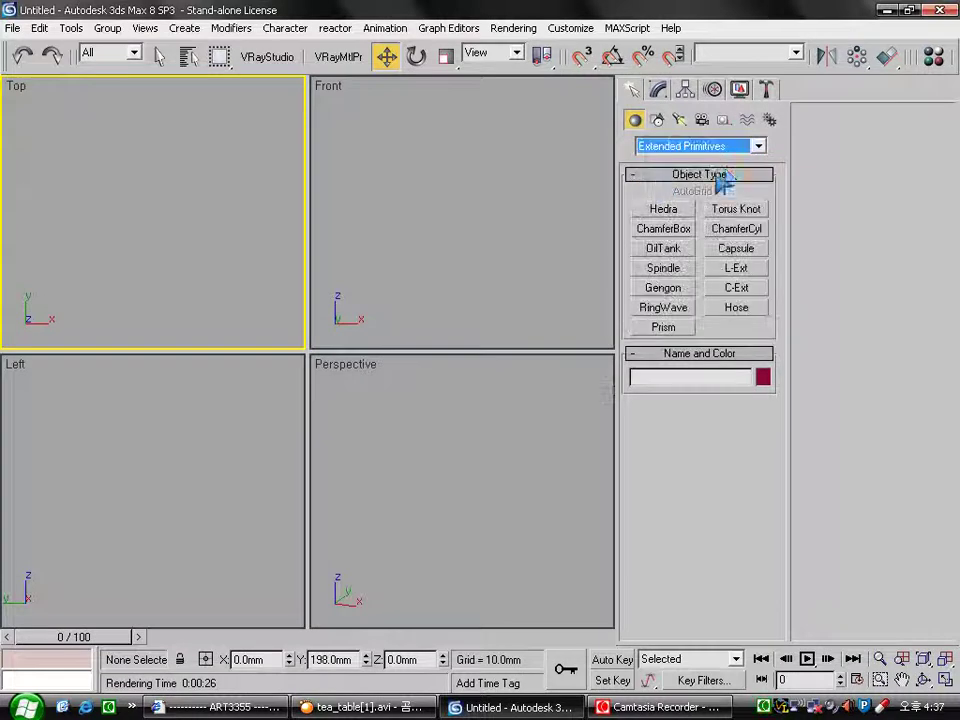
pyautogui.click(663, 229)
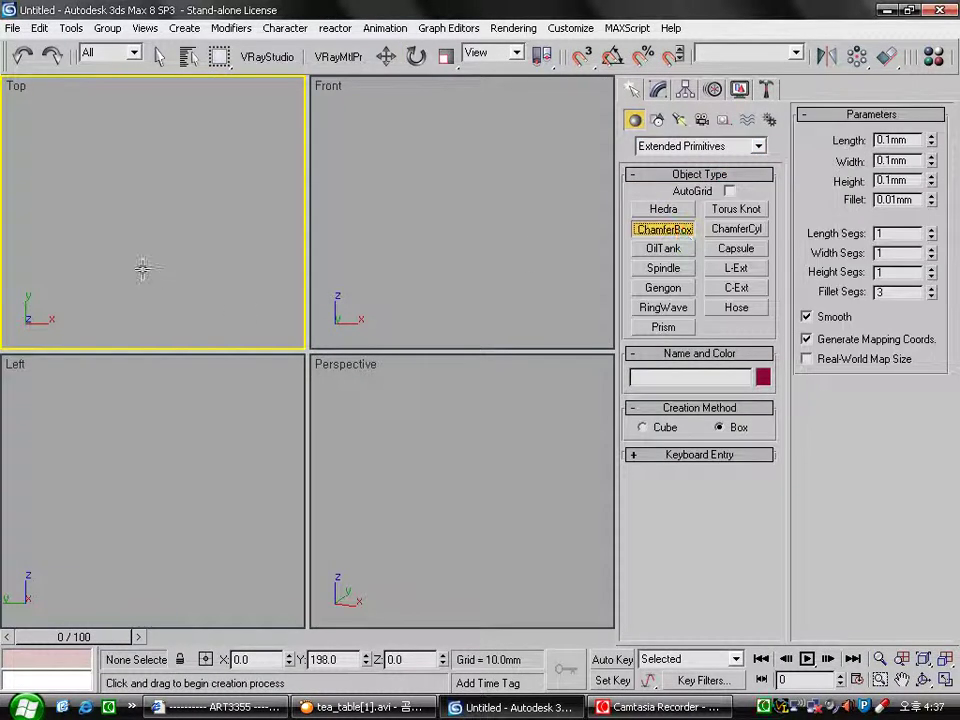
# - Draw a chamfer box in the Top view and set its length and width to 500 mm
pyautogui.moveTo(75, 270); pyautogui.dragTo(241, 140)
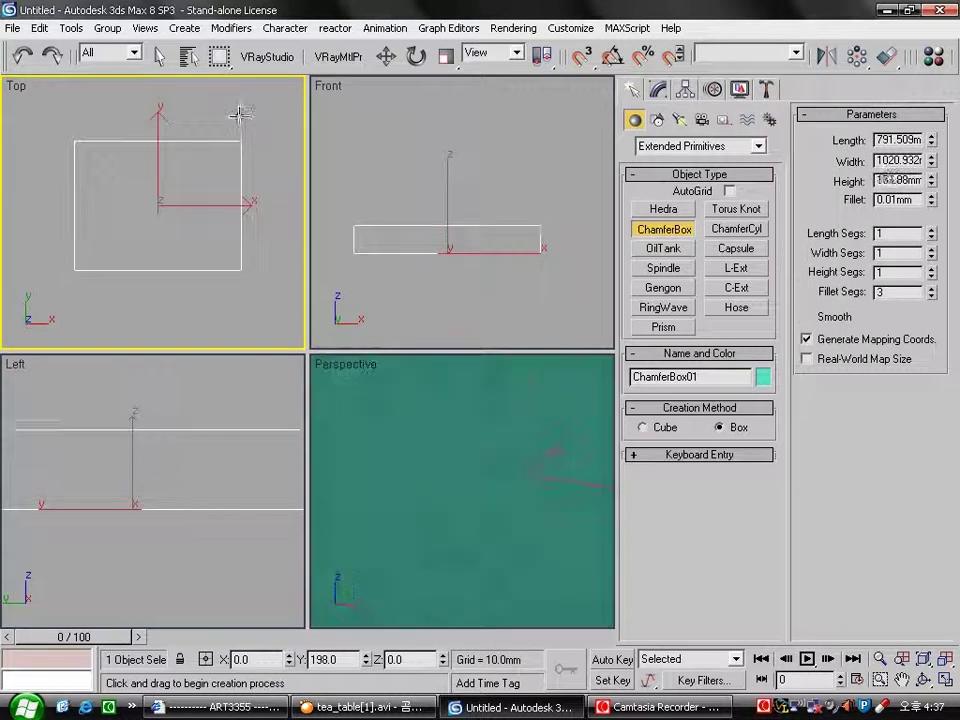
pyautogui.click(238, 109)
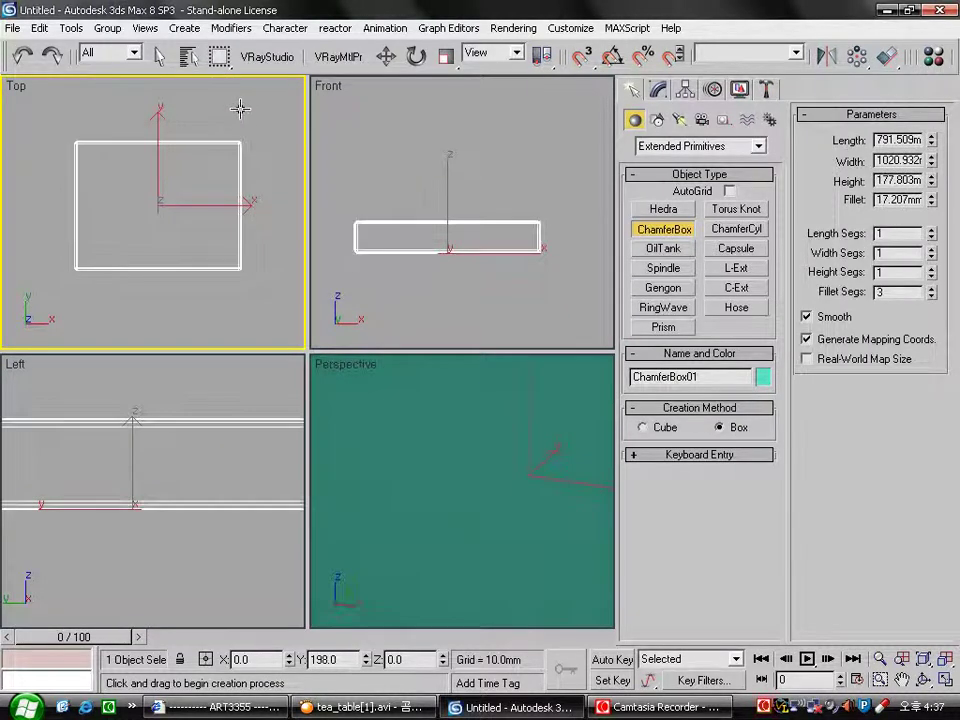
pyautogui.doubleClick(890, 140)
pyautogui.write('500')
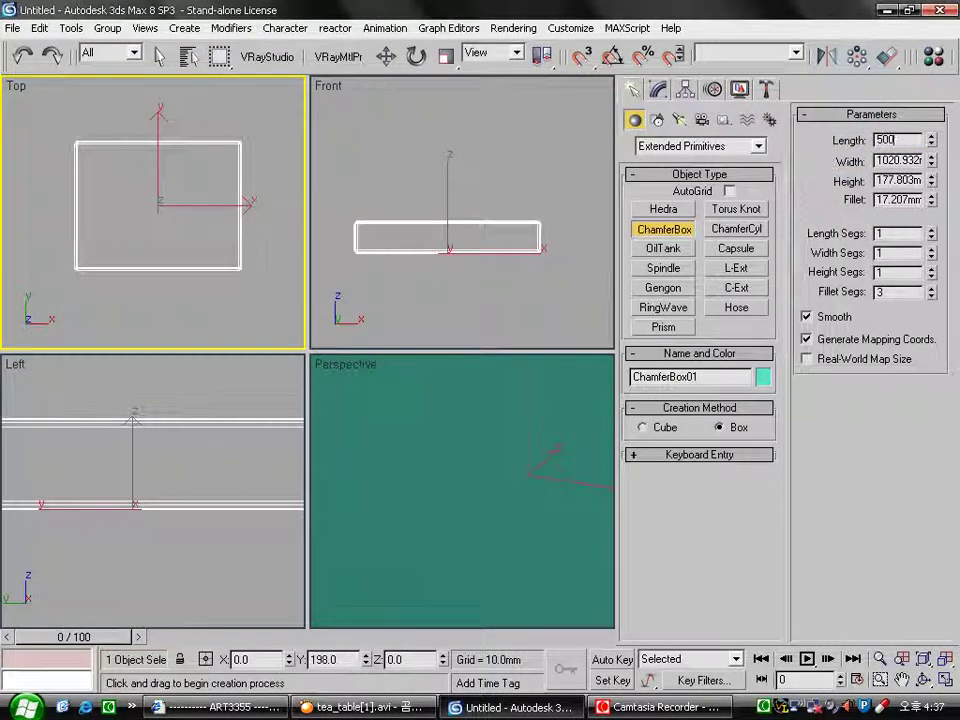
pyautogui.press('Tab')
pyautogui.write('5')
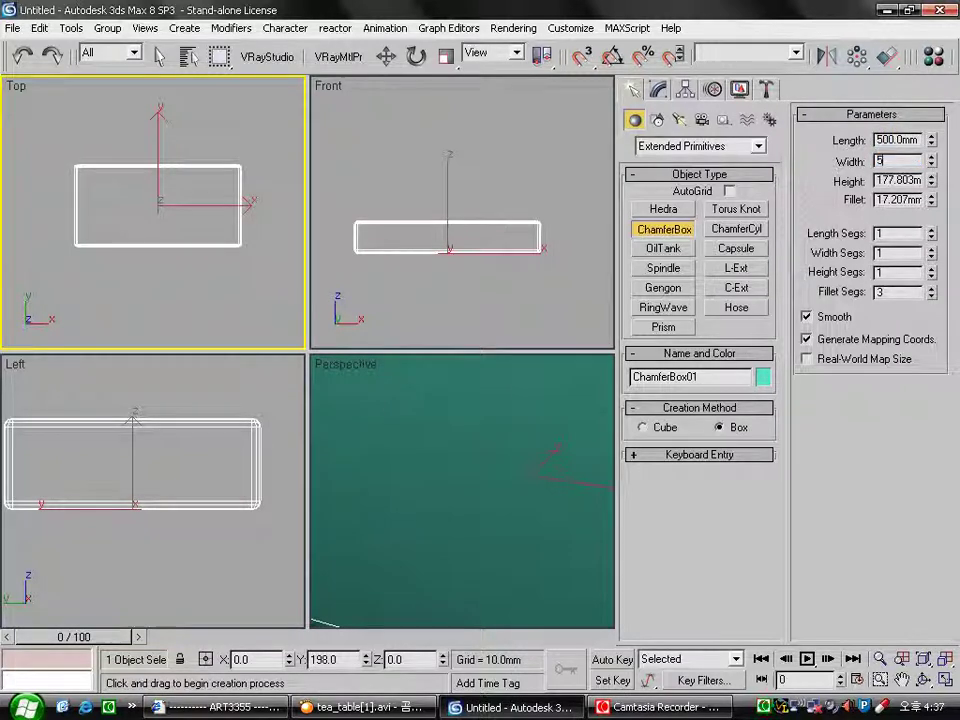
pyautogui.press('Tab')
# - Give the box a 70 mm height and 3 mm fillet, then frame it in all views
pyautogui.write('70')
pyautogui.press('Tab')
pyautogui.write('0')
pyautogui.press('Return')
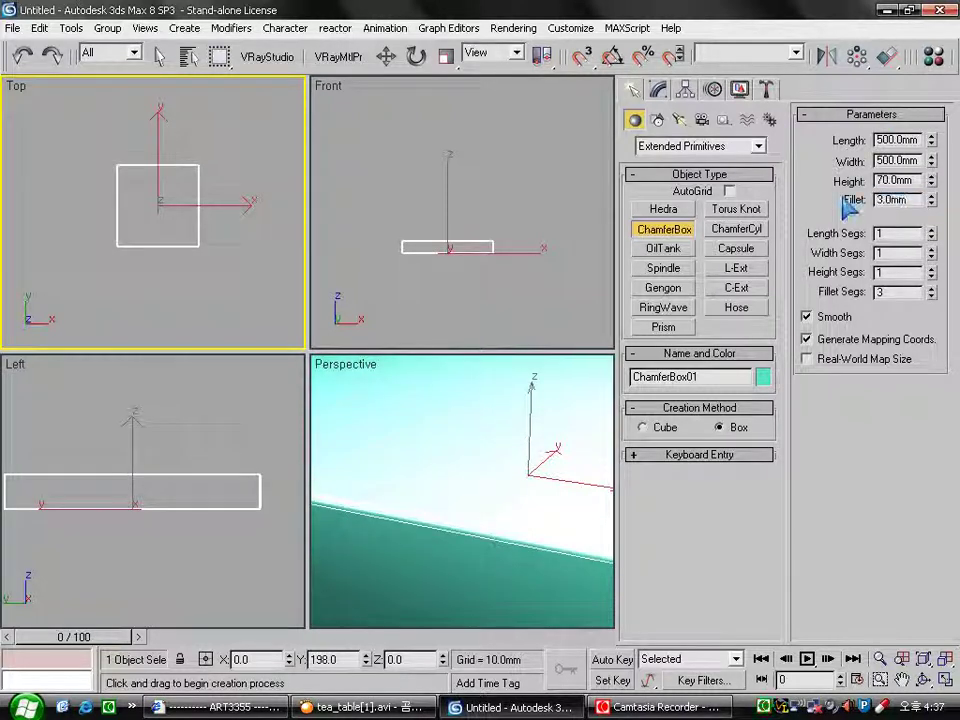
pyautogui.hotkey('ctrl', 'shift', 'z')
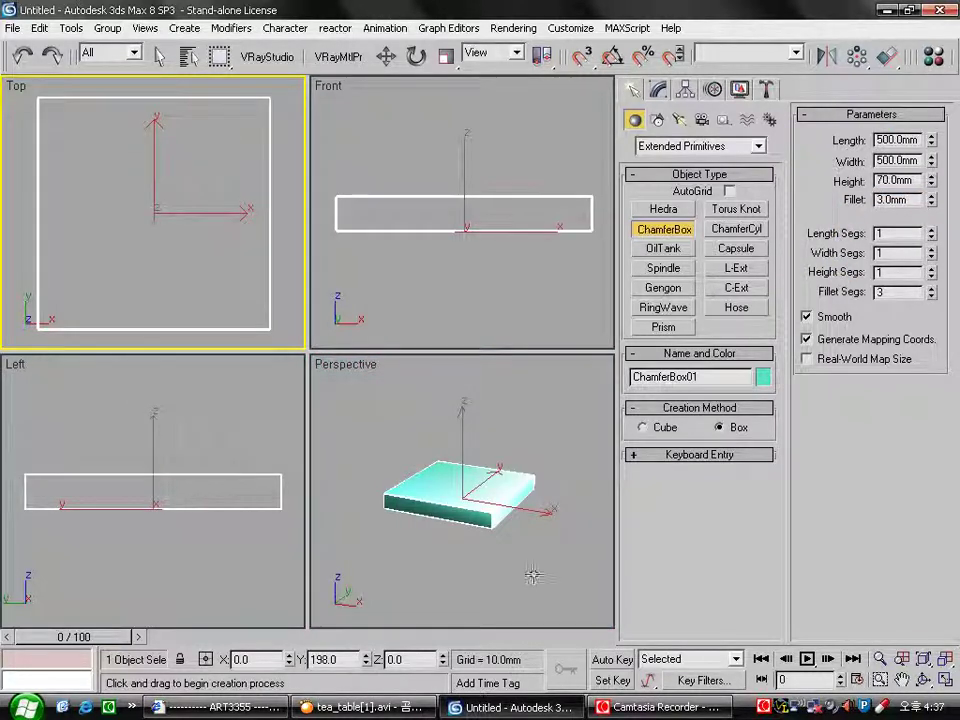
pyautogui.moveTo(553, 537); pyautogui.dragTo(539, 563, button='middle')
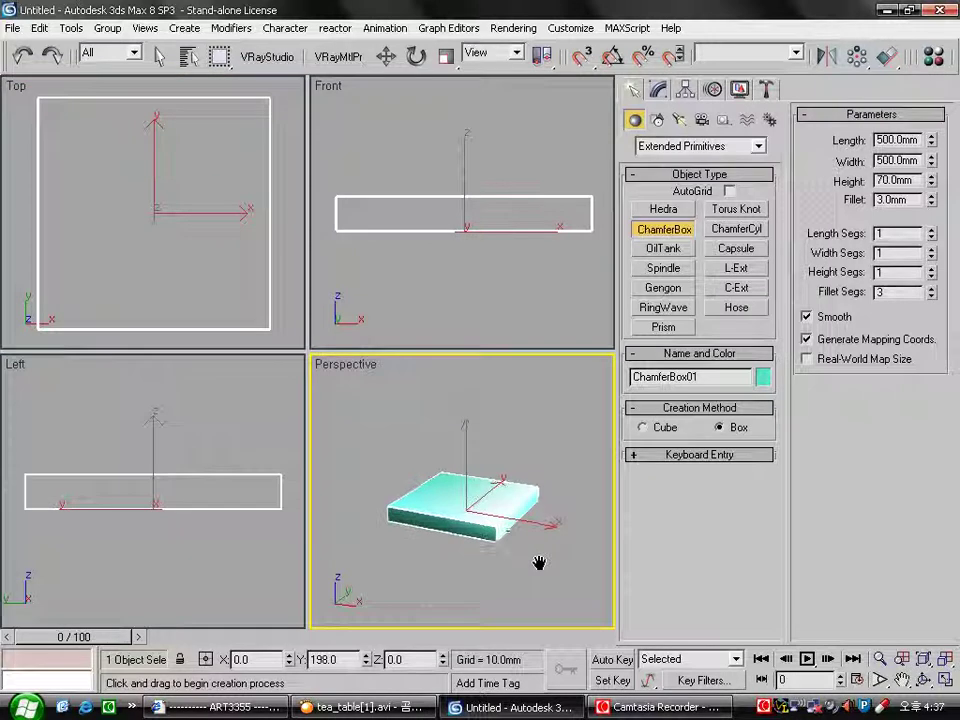
# - Move the chamfer box to X 0, Y 0, Z 100 with Move Transform Type-In, then deselect it
pyautogui.rightClick(386, 56)
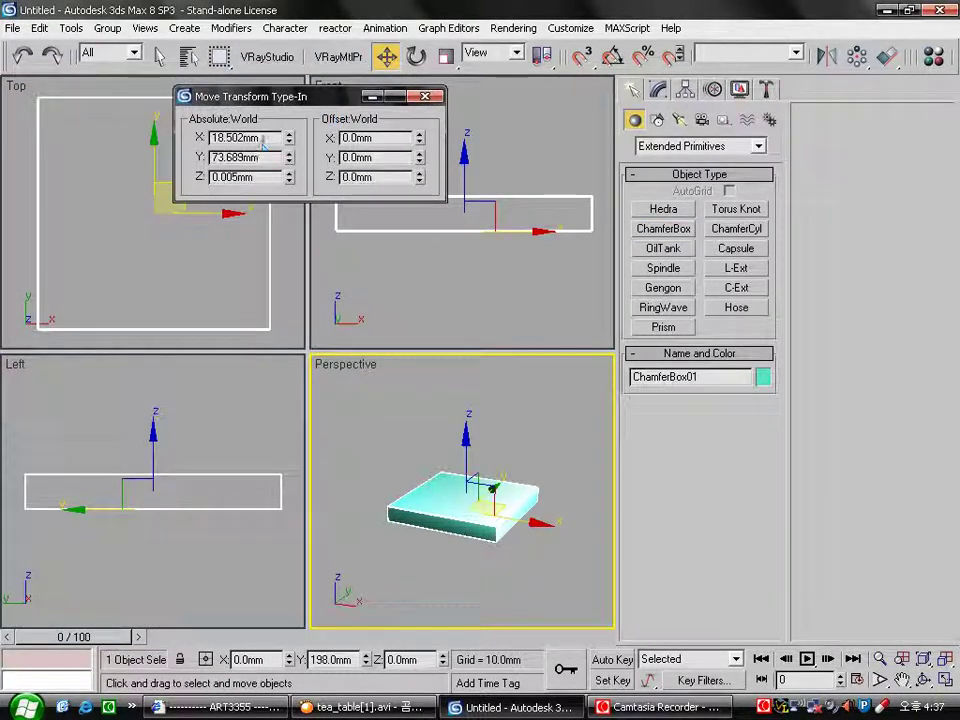
pyautogui.moveTo(263, 140); pyautogui.dragTo(208, 138)
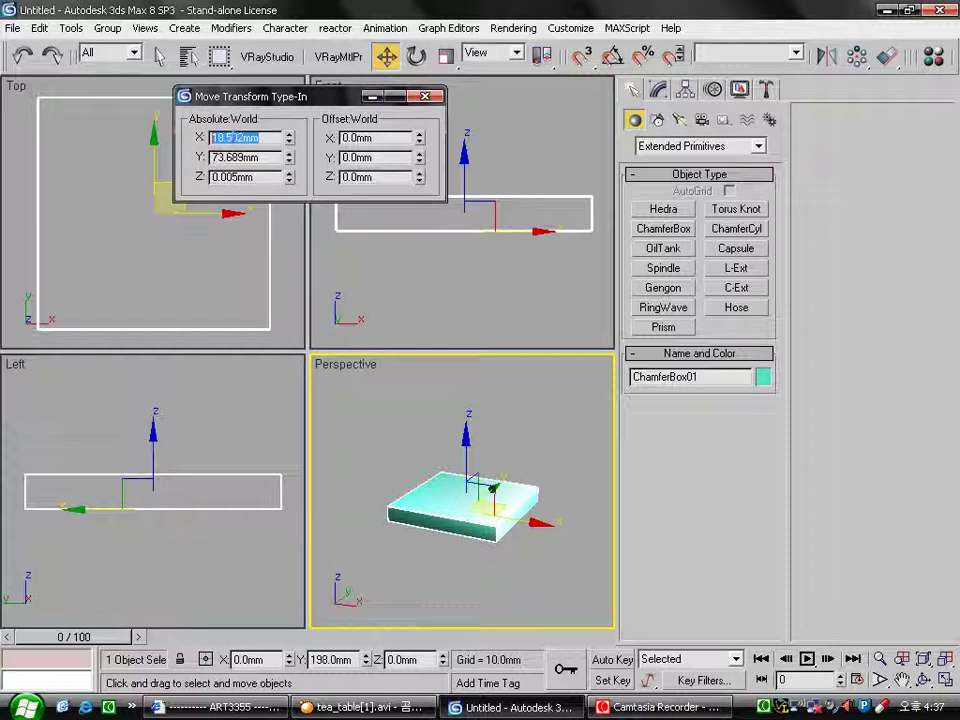
pyautogui.write('0')
pyautogui.press('Tab')
pyautogui.write('0')
pyautogui.press('Tab')
pyautogui.write('100')
pyautogui.press('Return')
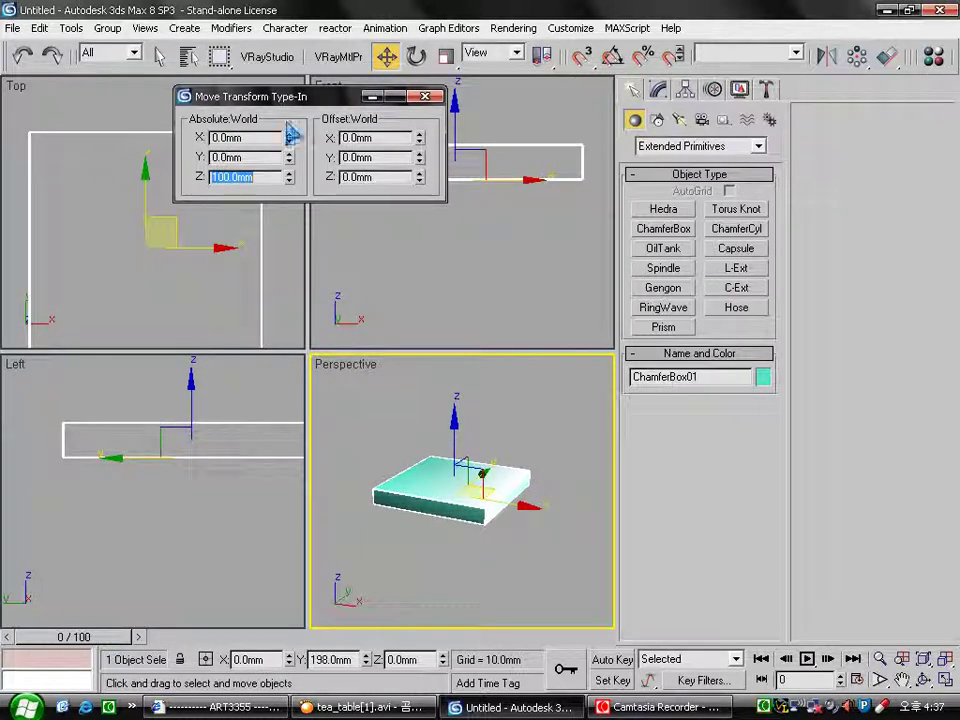
pyautogui.click(424, 96)
pyautogui.click(476, 258)
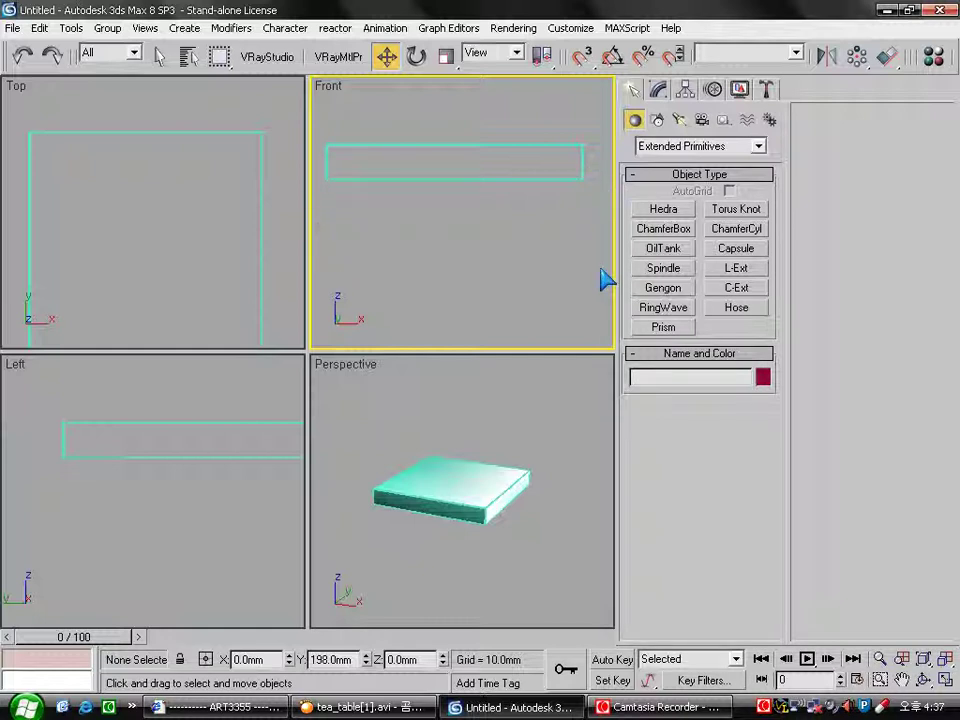
# - Draw a rectangle in the Front view below the tabletop, 100 mm long and 500 mm wide
pyautogui.click(656, 119)
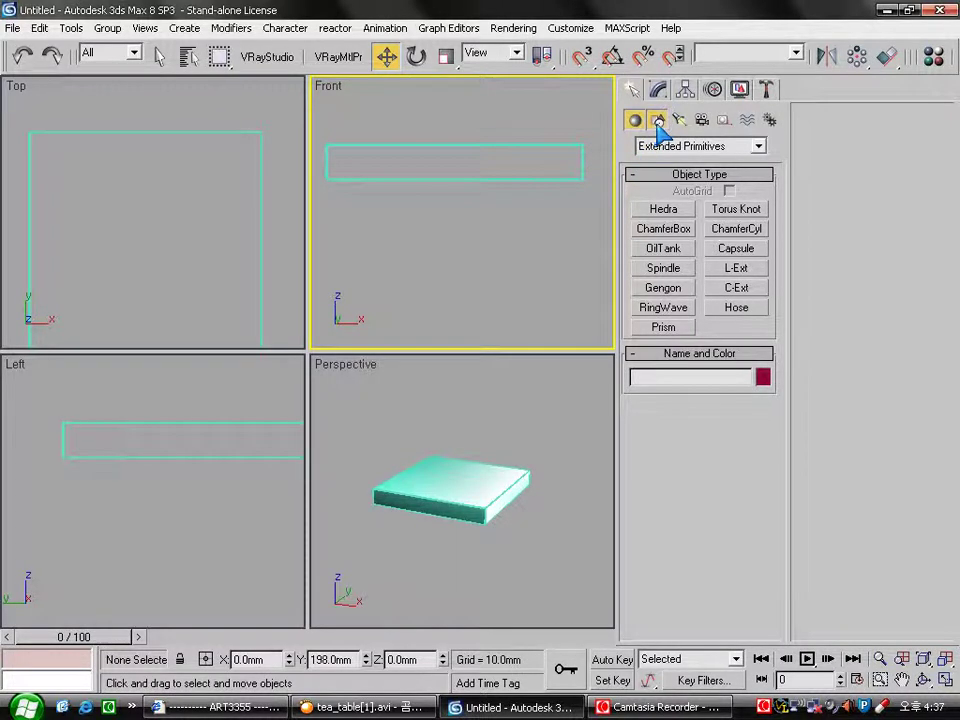
pyautogui.click(724, 228)
pyautogui.moveTo(347, 306); pyautogui.dragTo(590, 246)
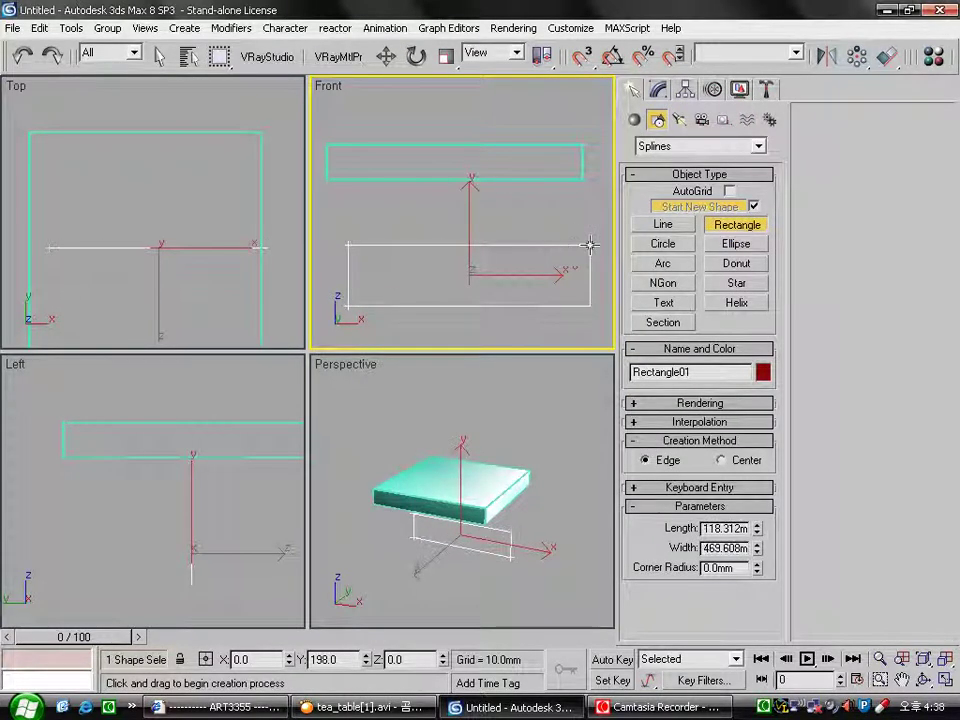
pyautogui.doubleClick(742, 529)
pyautogui.write('100')
pyautogui.press('Tab')
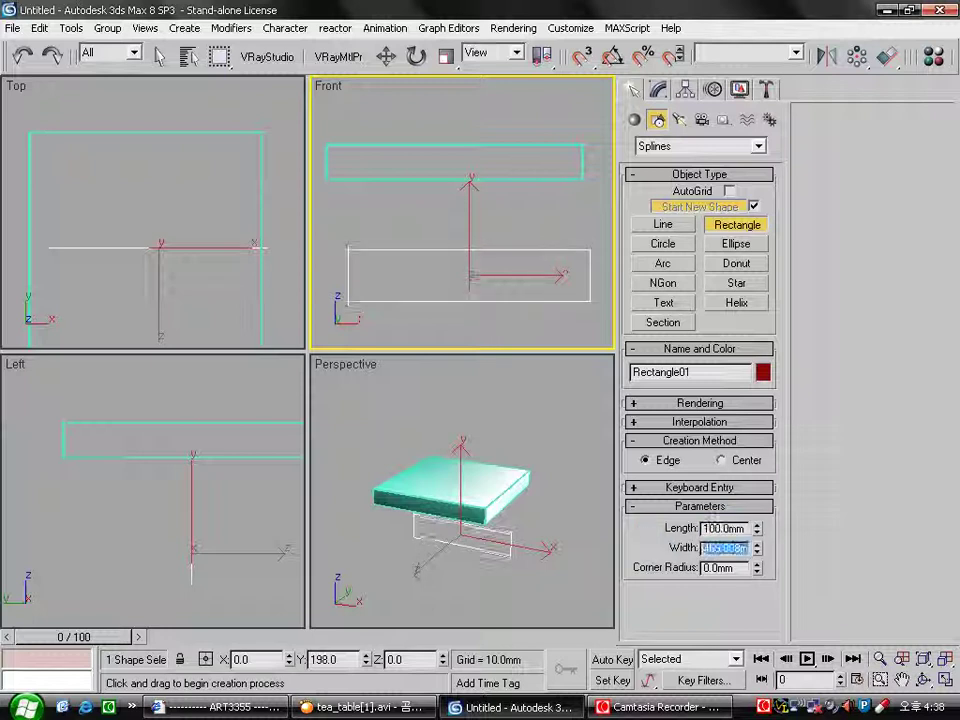
pyautogui.write('5')
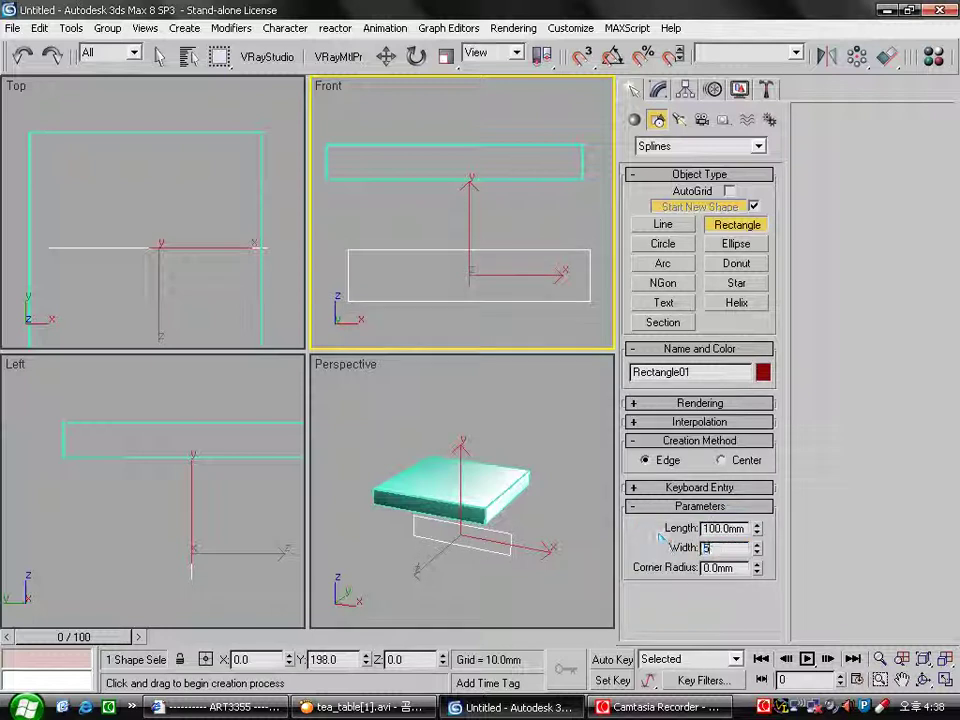
pyautogui.press('Tab')
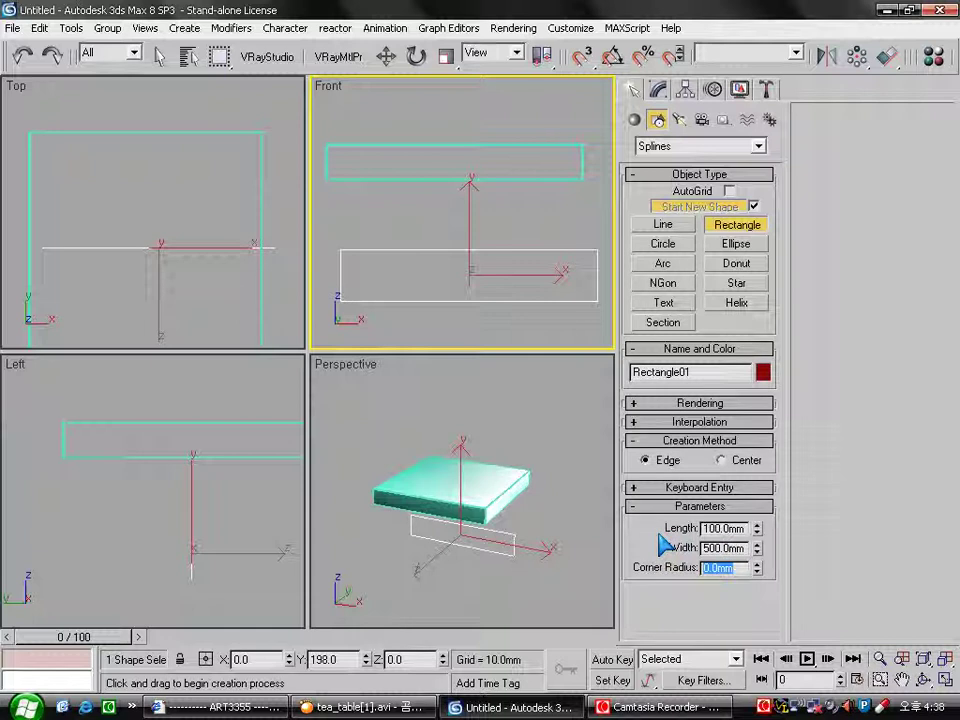
pyautogui.click(657, 89)
# - Add Edit Spline to the rectangle and delete its bottom segment
pyautogui.click(672, 168)
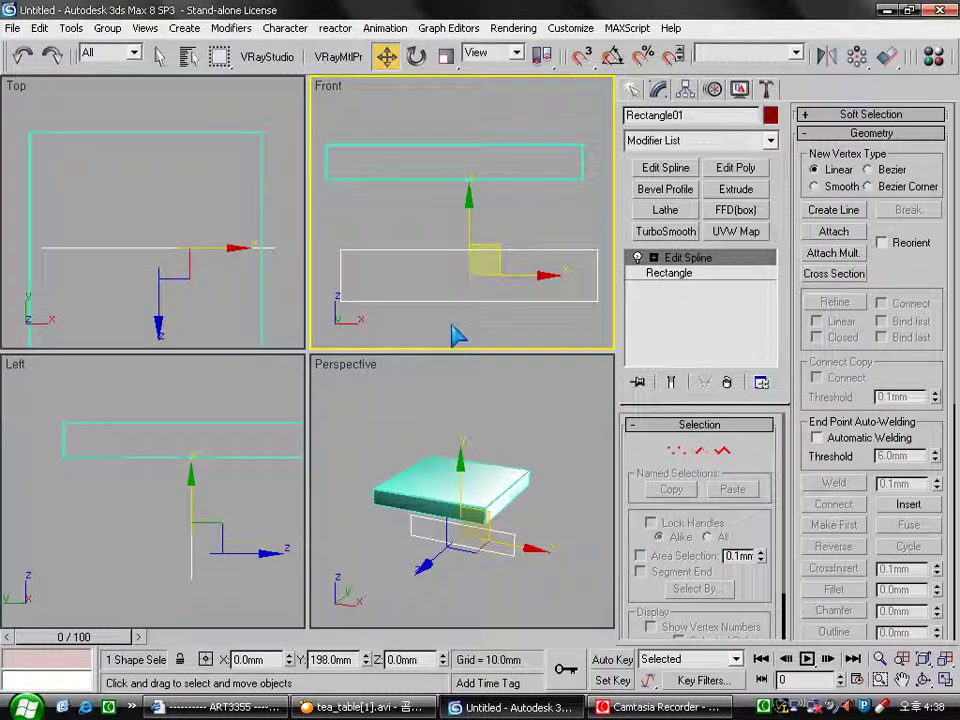
pyautogui.hotkey('alt', 'w')
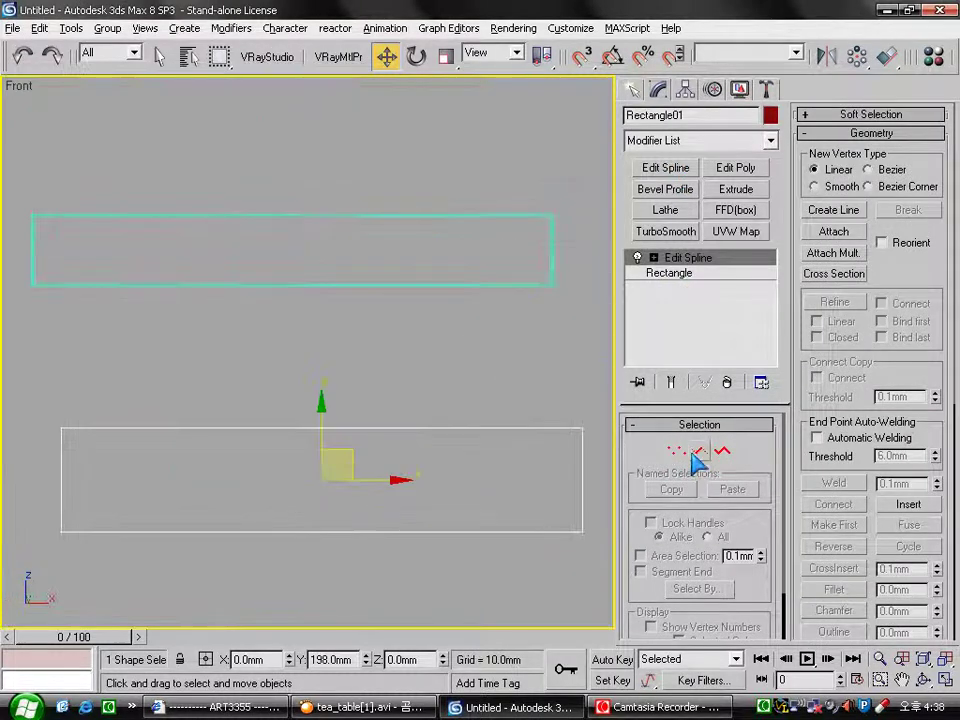
pyautogui.click(699, 451)
pyautogui.click(384, 531)
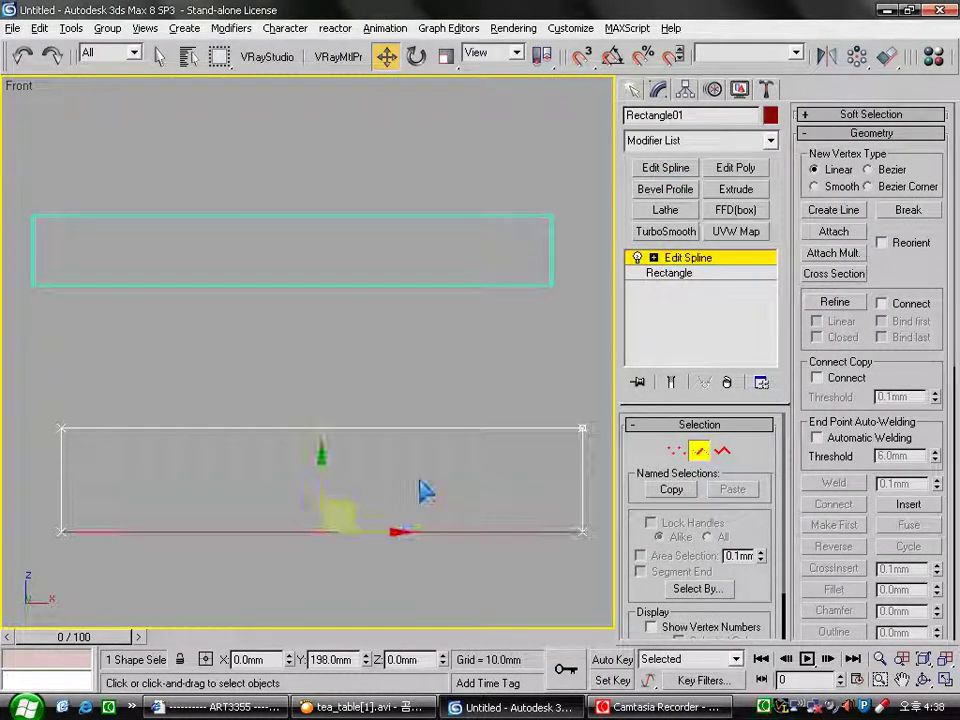
pyautogui.press('Delete')
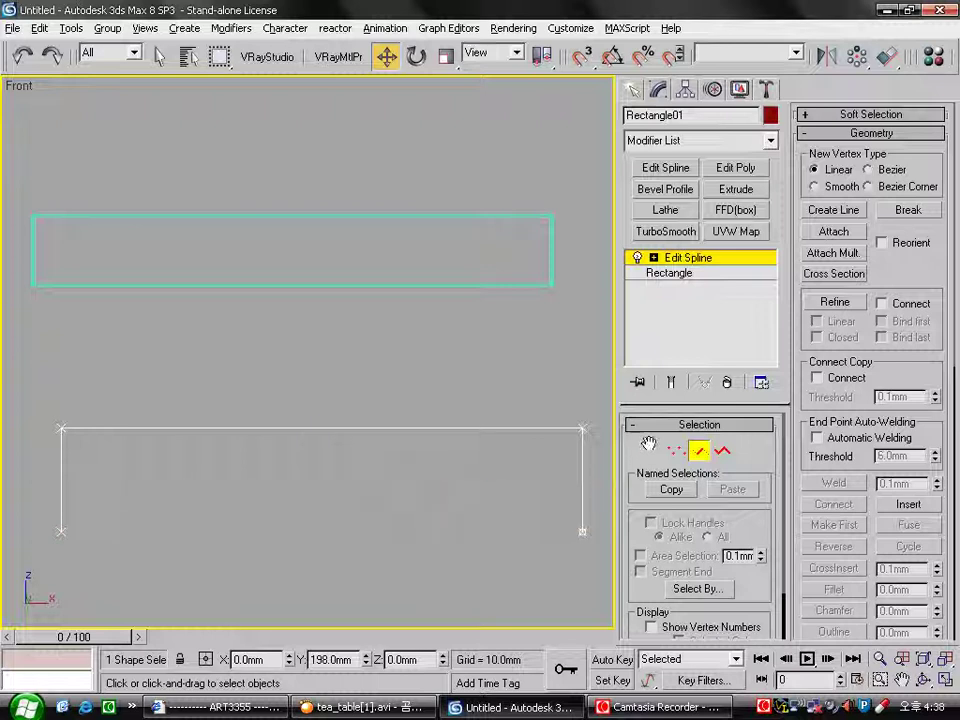
# - Fillet the two top corner vertices with a value of 20
pyautogui.press('1')
pyautogui.moveTo(45, 452); pyautogui.dragTo(600, 370)
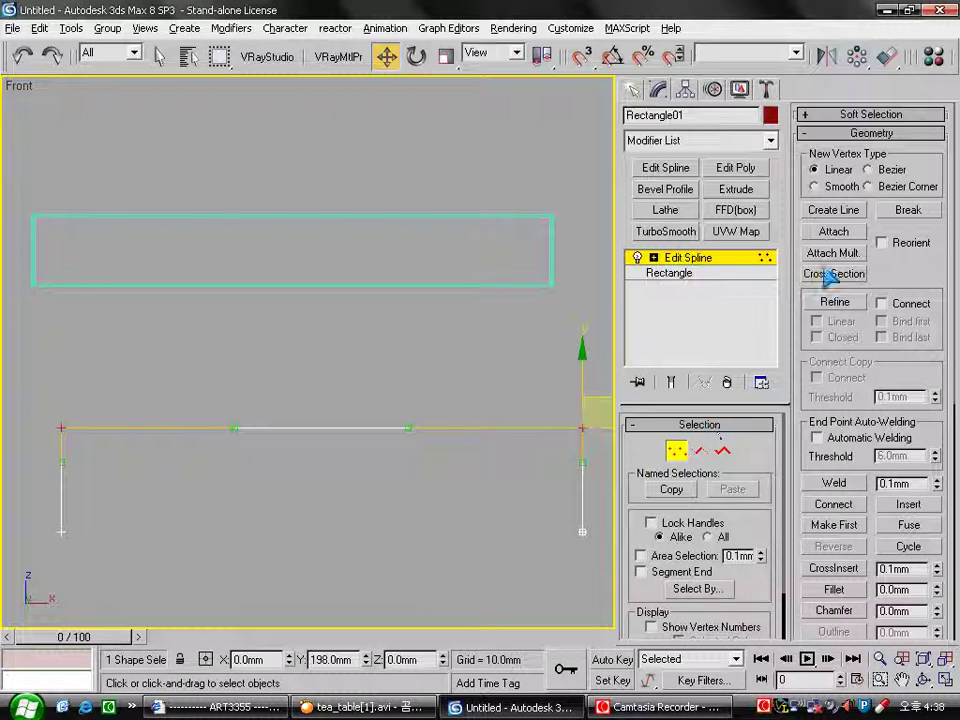
pyautogui.click(885, 590)
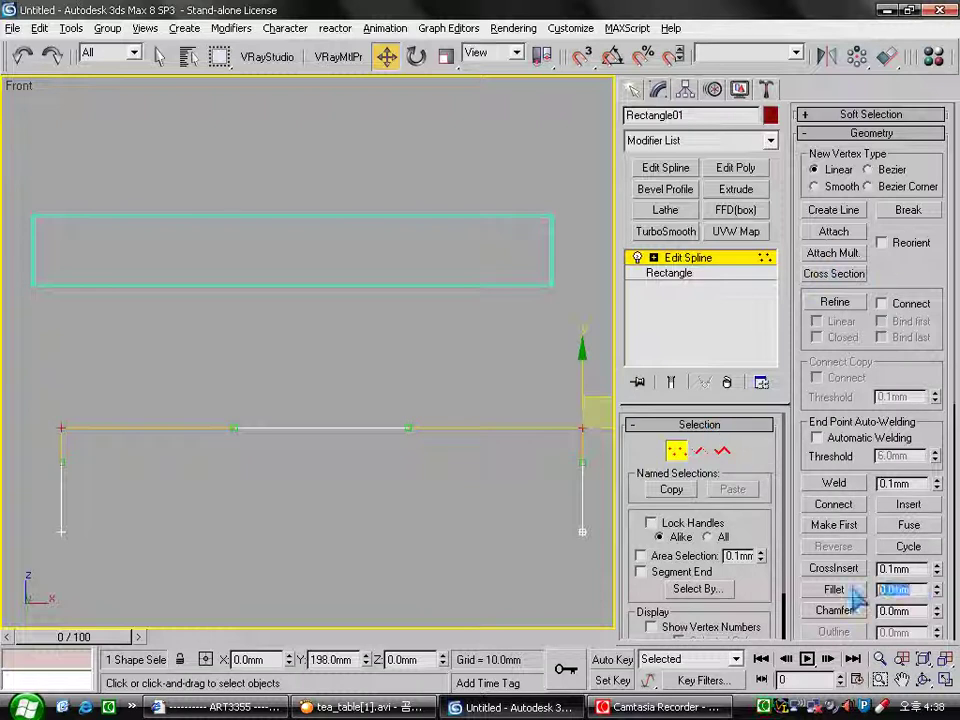
pyautogui.write('20')
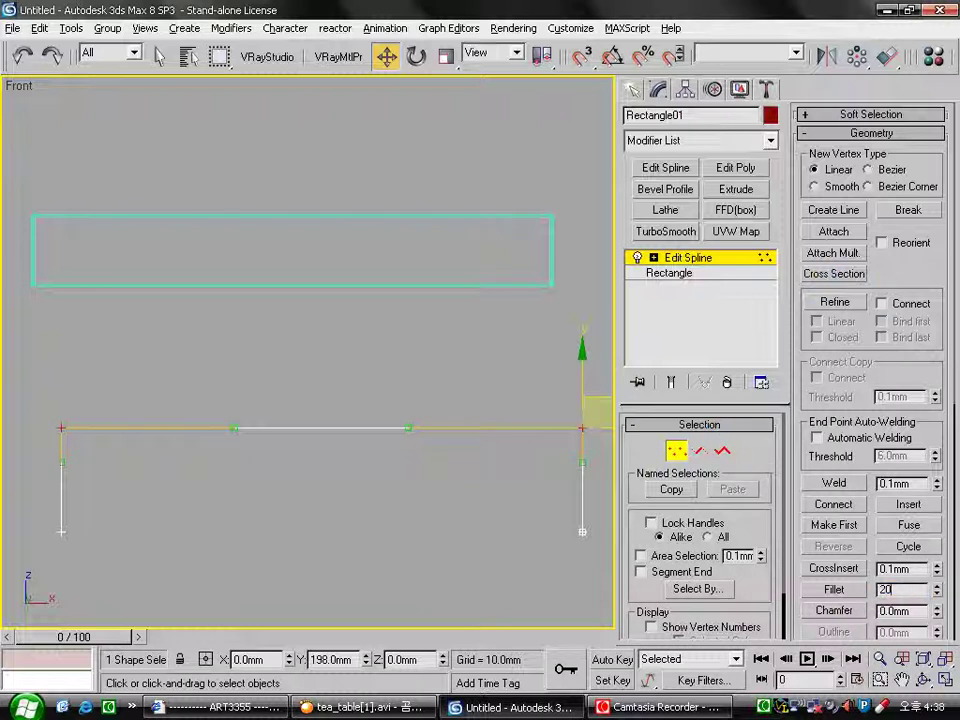
pyautogui.press('Return')
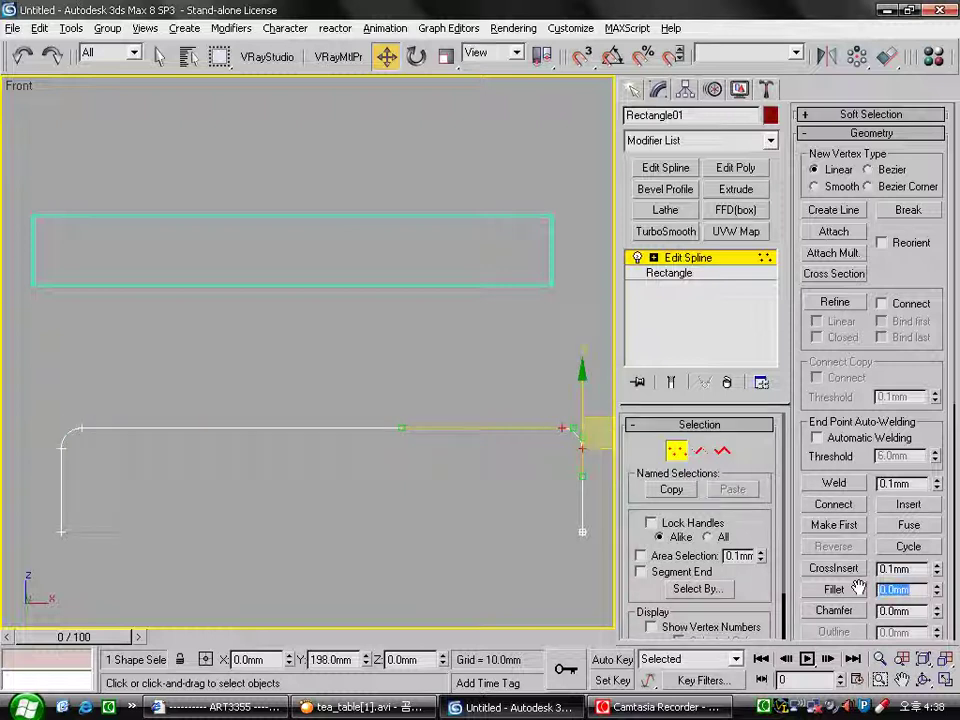
# - Outline the U-shaped spline into a closed band, exit sub-object mode and deselect it
pyautogui.click(722, 452)
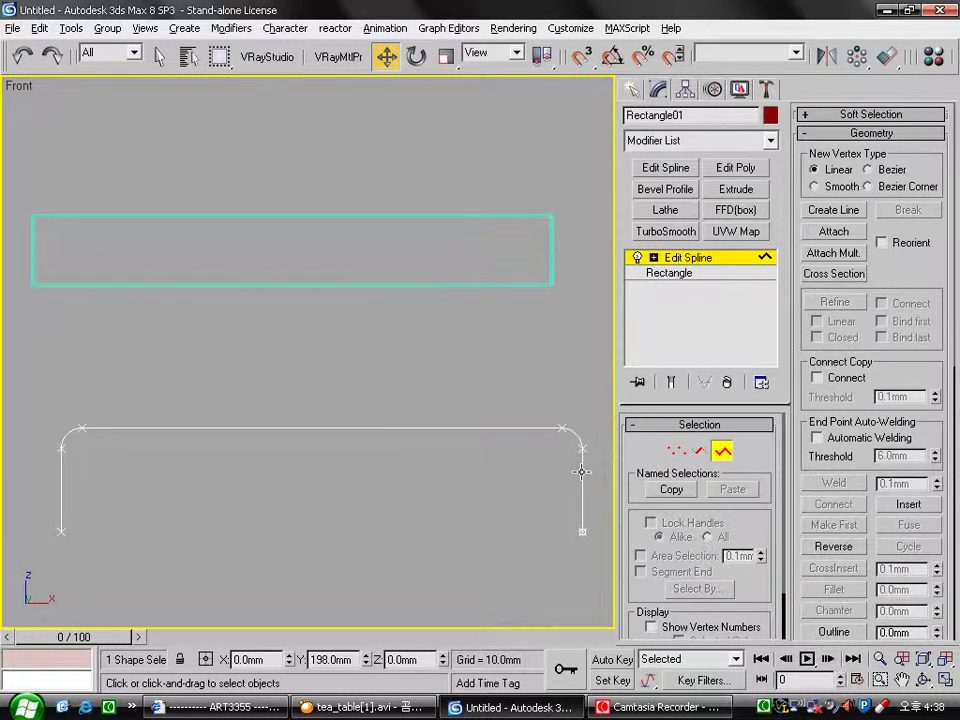
pyautogui.click(582, 472)
pyautogui.scroll(-2, 848, 372)
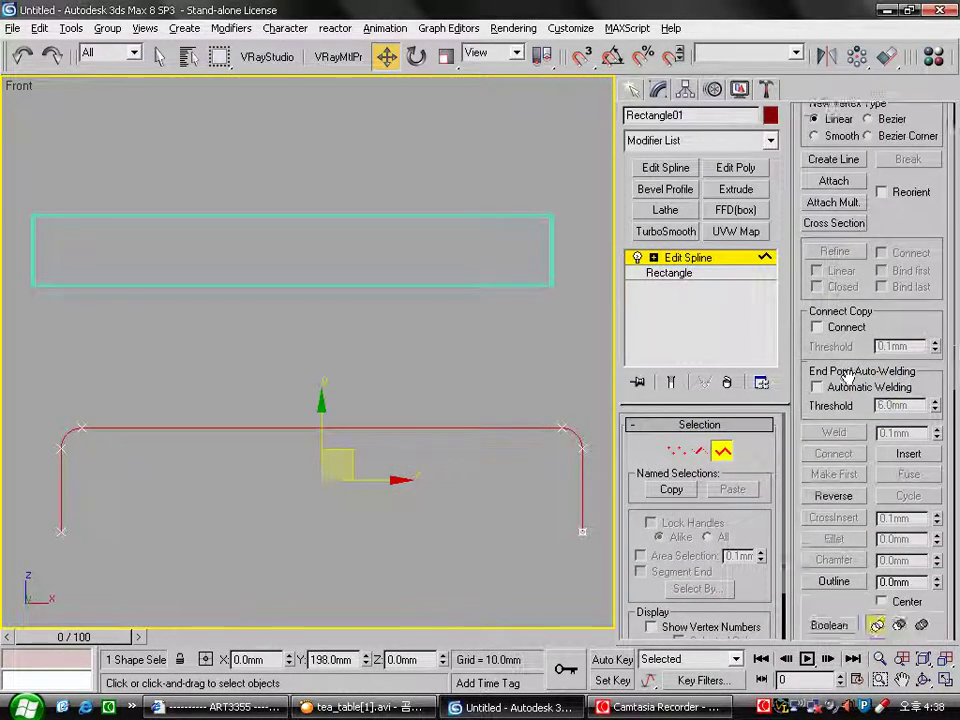
pyautogui.scroll(-5, 848, 372)
pyautogui.write('1')
pyautogui.press('Return')
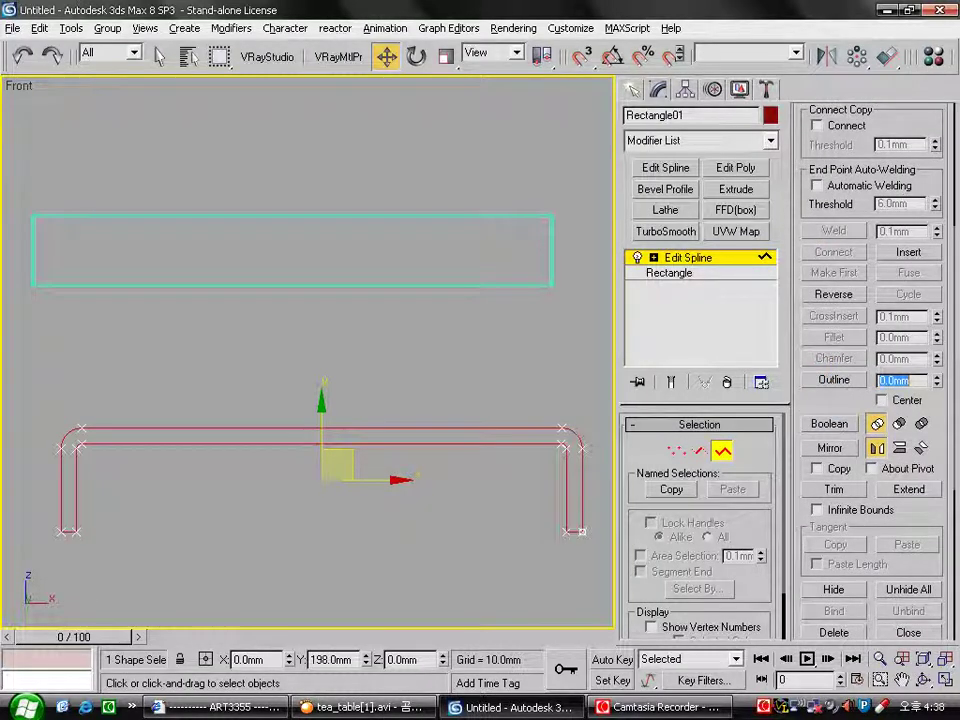
pyautogui.click(722, 451)
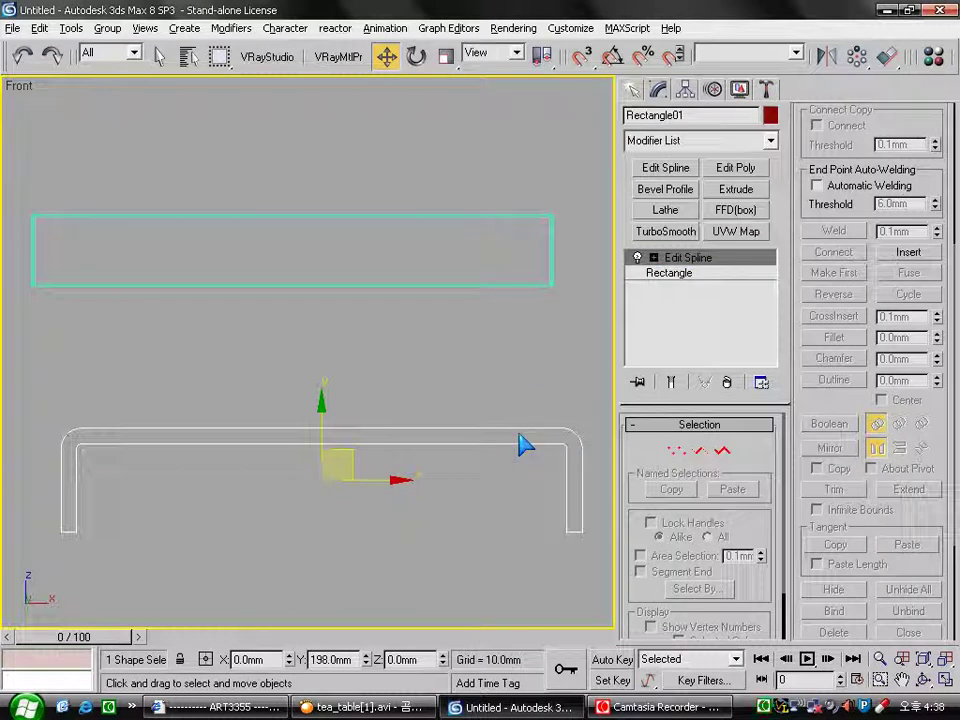
pyautogui.click(548, 388)
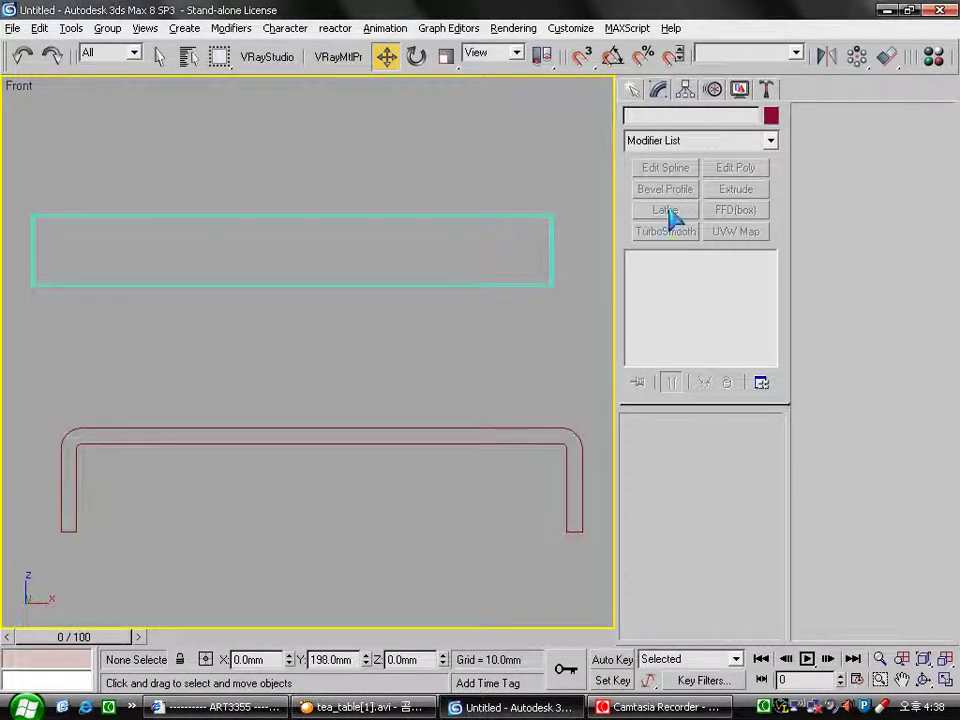
# - Draw a small 40 × 40 mm rectangle with a 3 mm corner radius
pyautogui.click(632, 90)
pyautogui.click(738, 225)
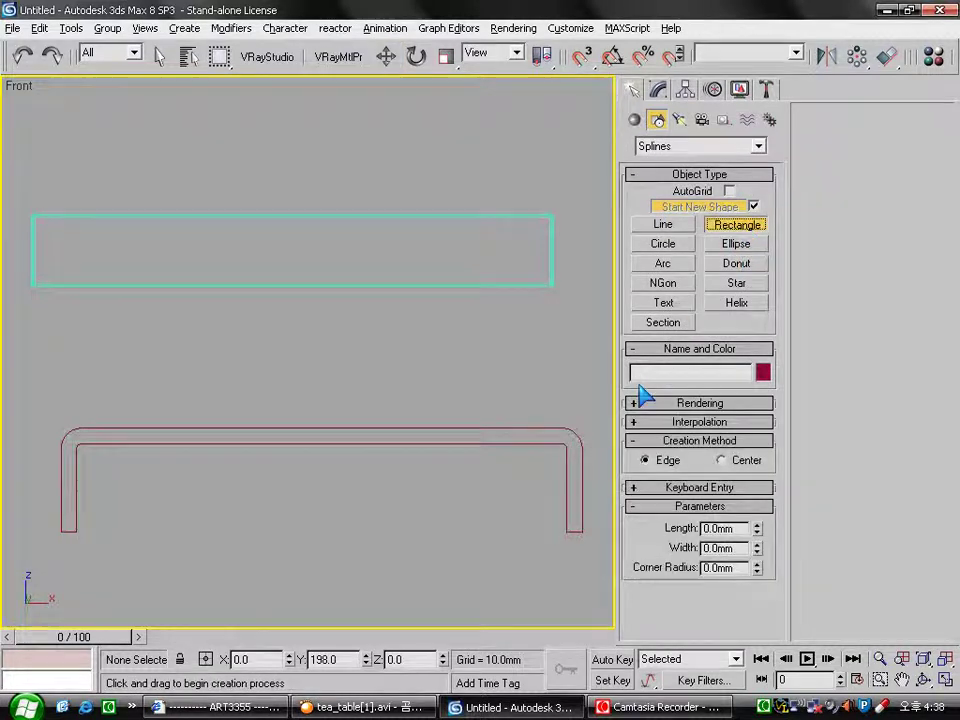
pyautogui.moveTo(535, 399); pyautogui.dragTo(543, 390)
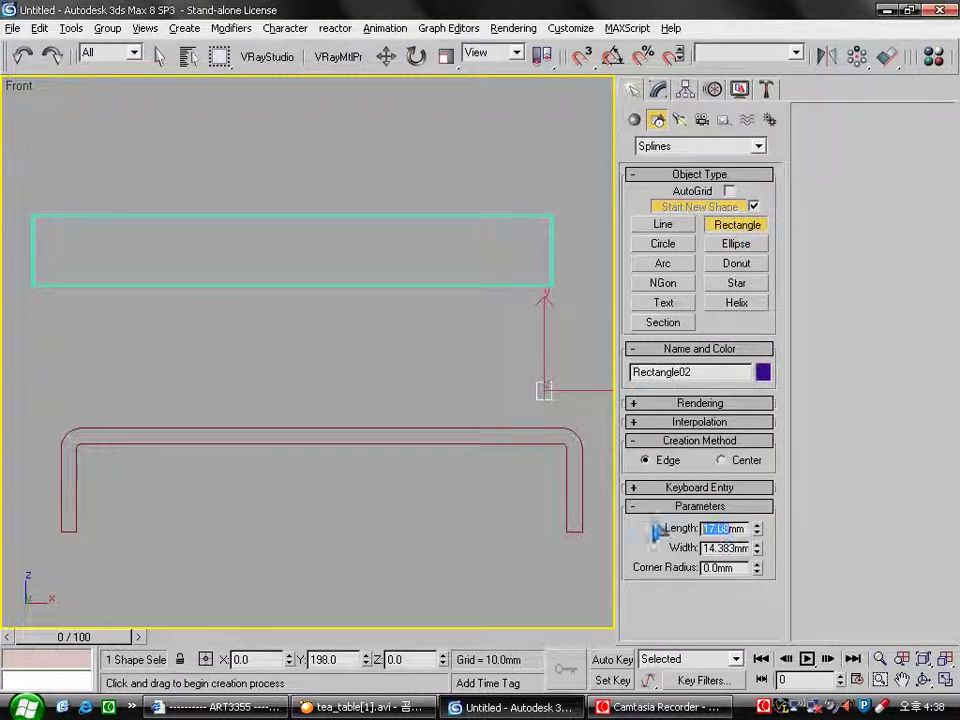
pyautogui.write('40')
pyautogui.press('Tab')
pyautogui.write('4')
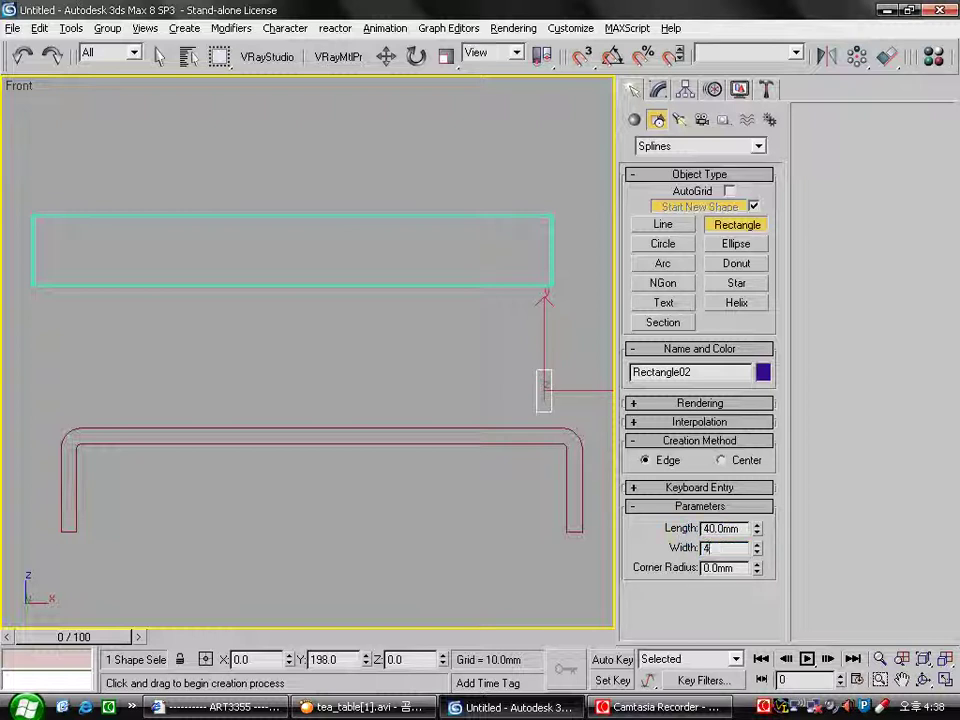
pyautogui.press('Return')
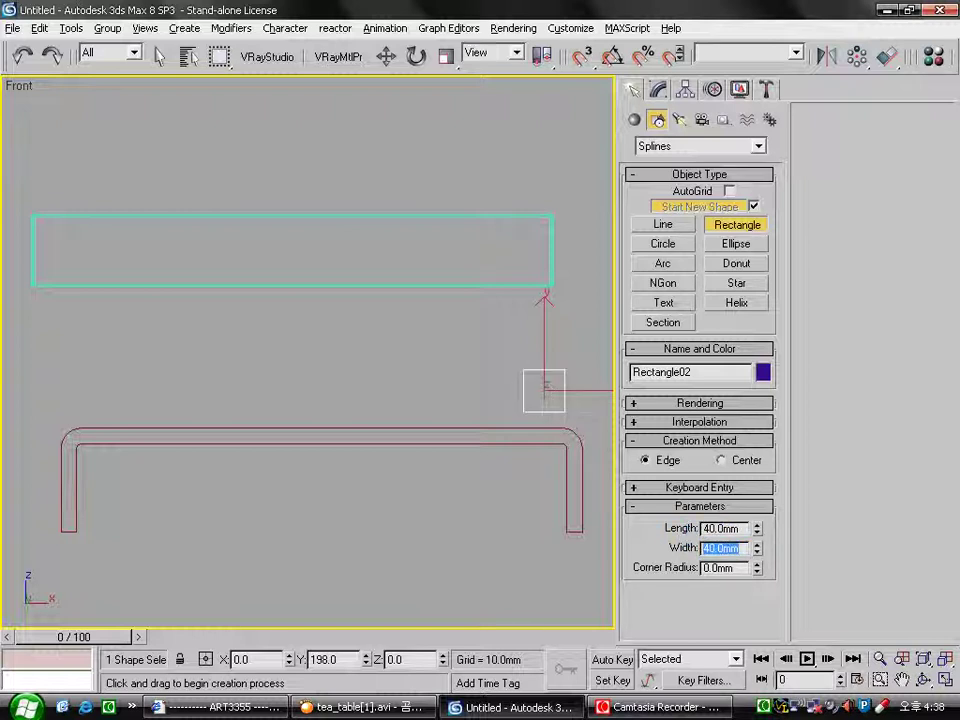
pyautogui.press('Tab')
pyautogui.write('3')
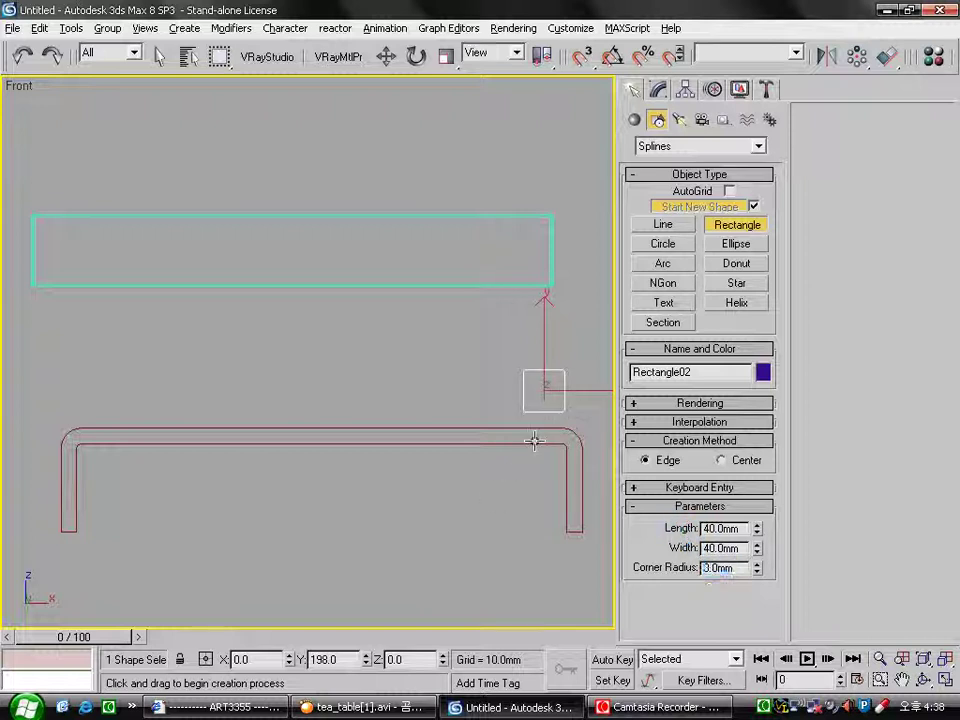
pyautogui.write('z')
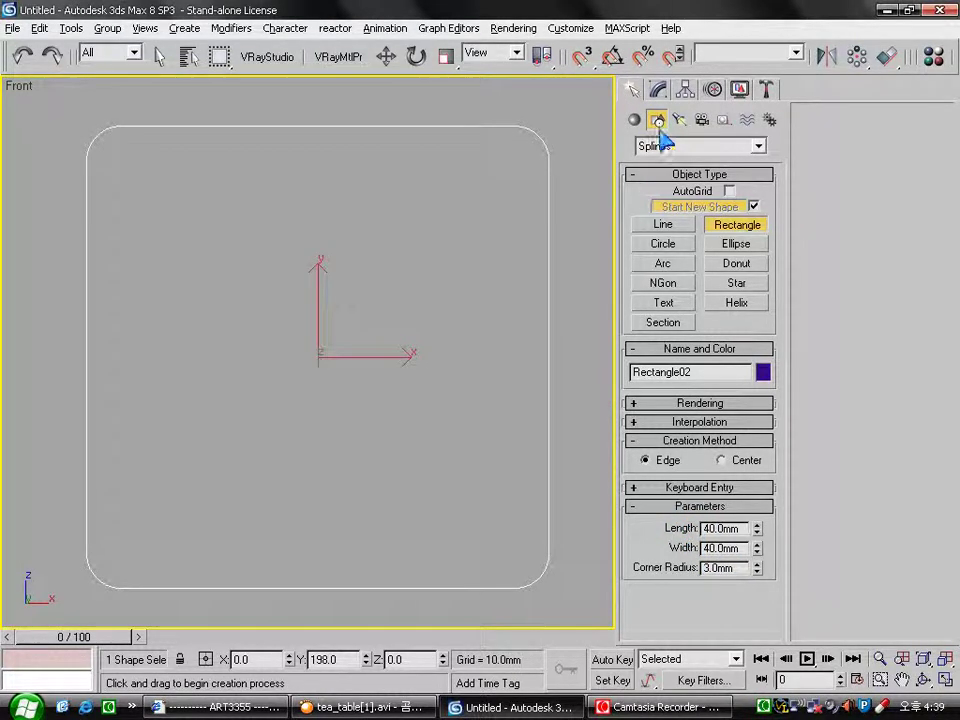
pyautogui.click(658, 89)
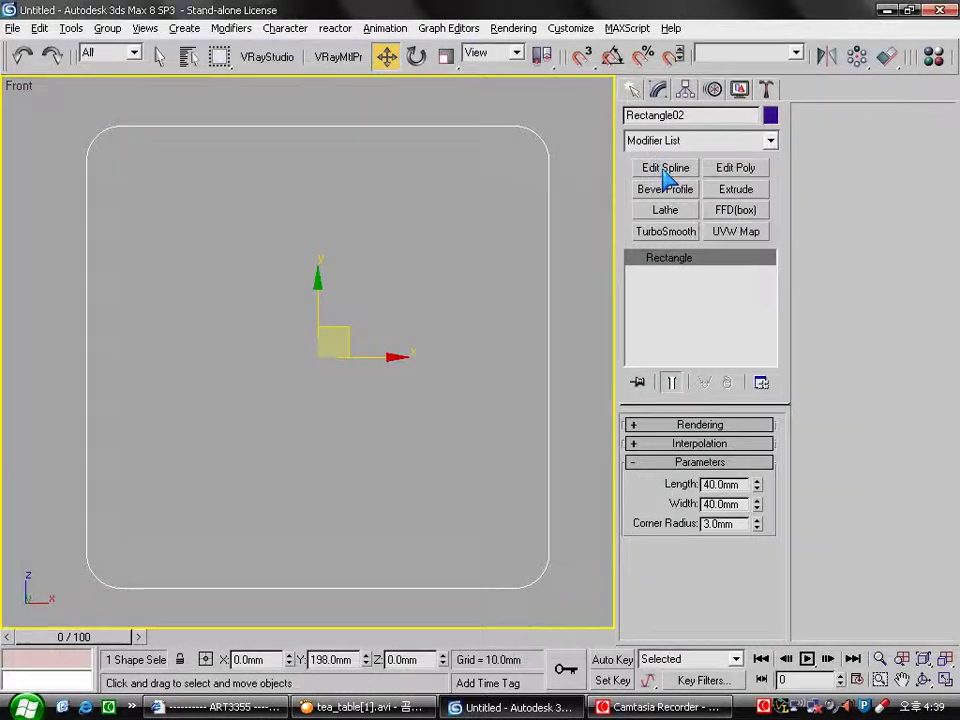
# - Add Edit Spline to Rectangle02 and delete its left, top and bottom segments
pyautogui.click(665, 168)
pyautogui.click(699, 451)
pyautogui.moveTo(322, 612); pyautogui.dragTo(47, 96)
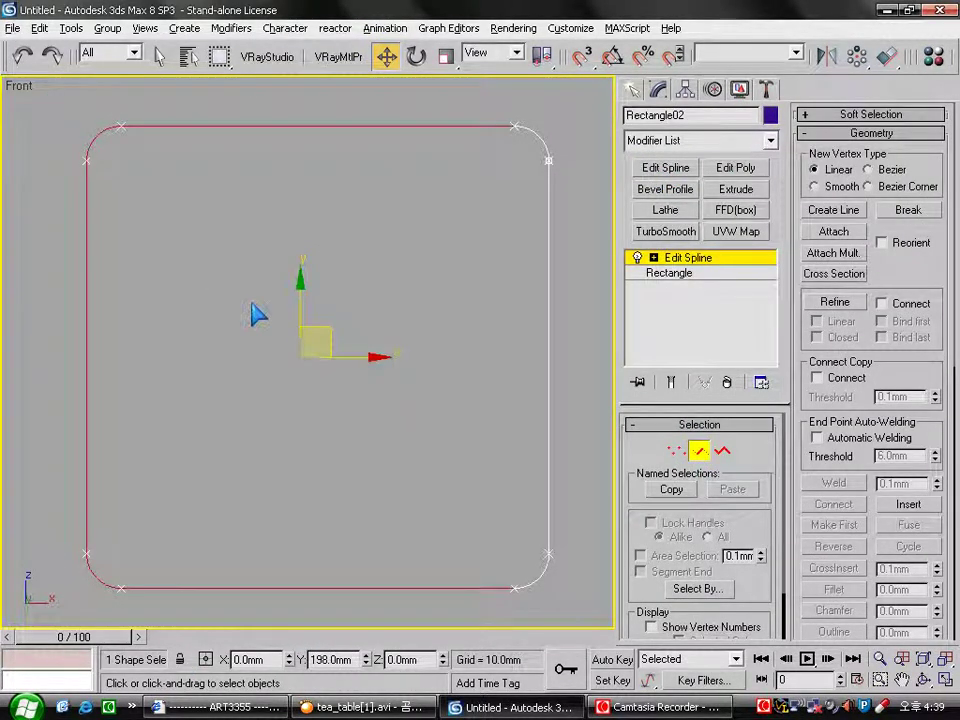
pyautogui.press('Delete')
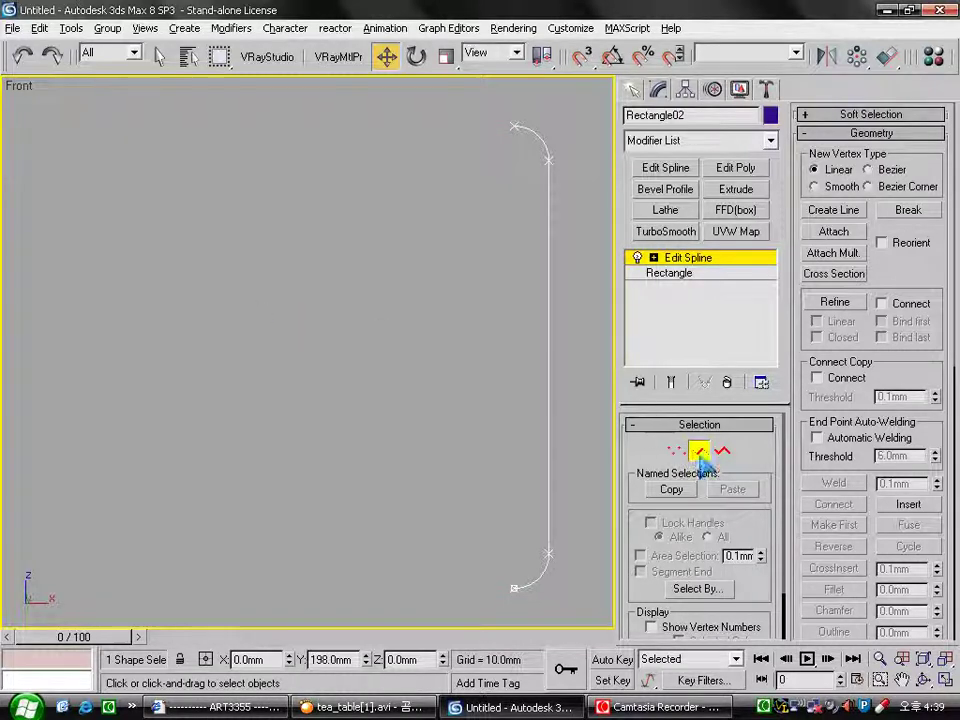
pyautogui.click(700, 455)
pyautogui.click(433, 465)
pyautogui.scroll(-5, 433, 502)
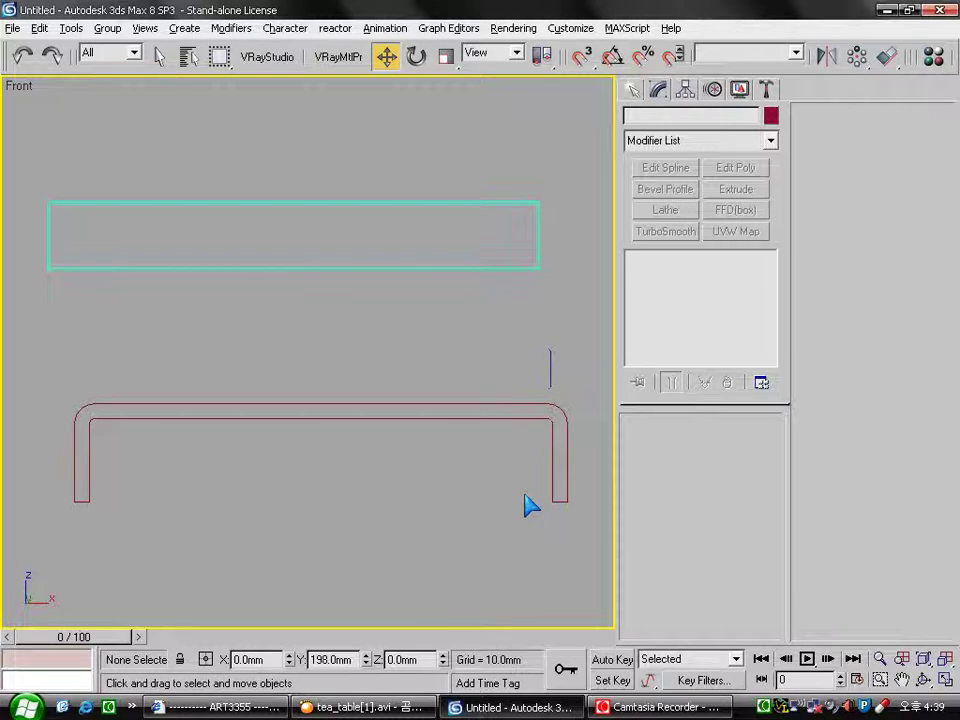
pyautogui.hotkey('alt', 'w')
# - Apply a Bevel Profile modifier to the leg frame, using Rectangle02 as the profile
pyautogui.click(512, 545)
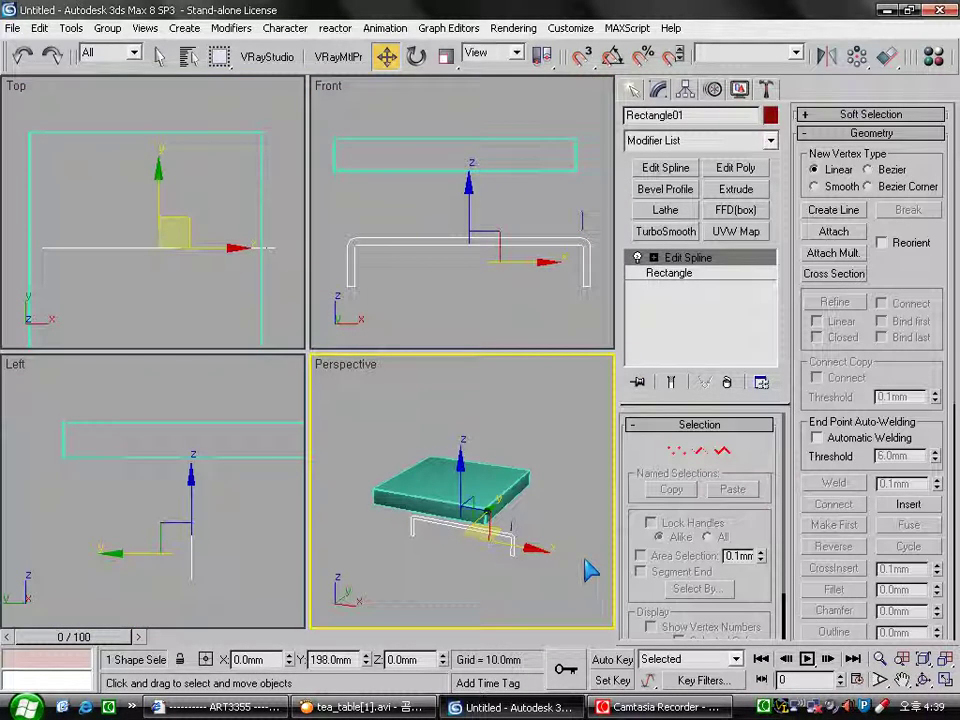
pyautogui.click(665, 189)
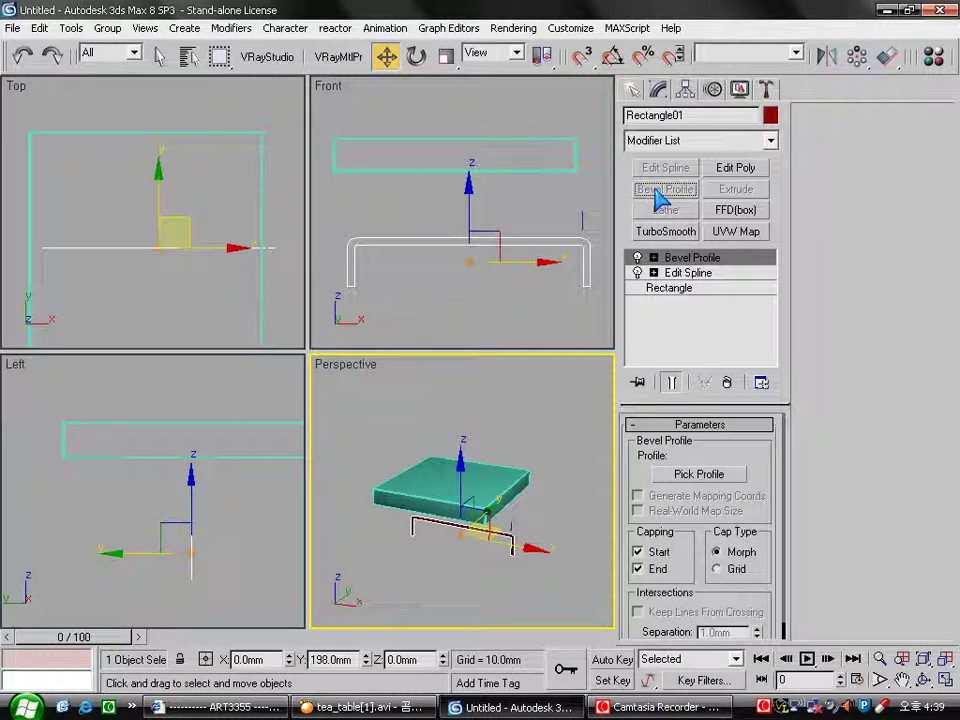
pyautogui.click(699, 475)
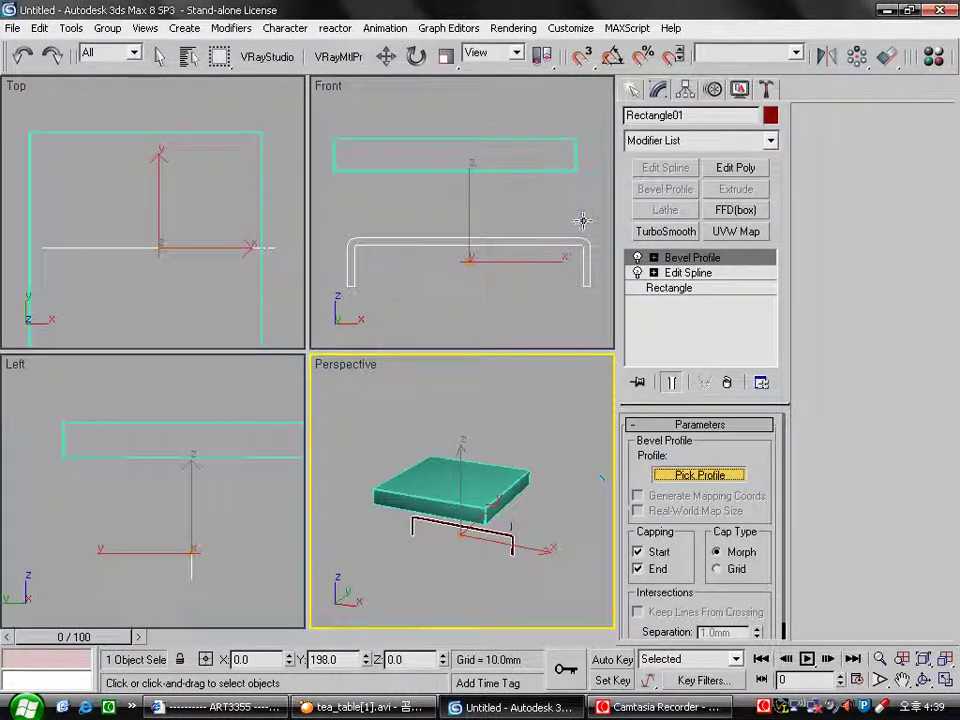
pyautogui.click(583, 219)
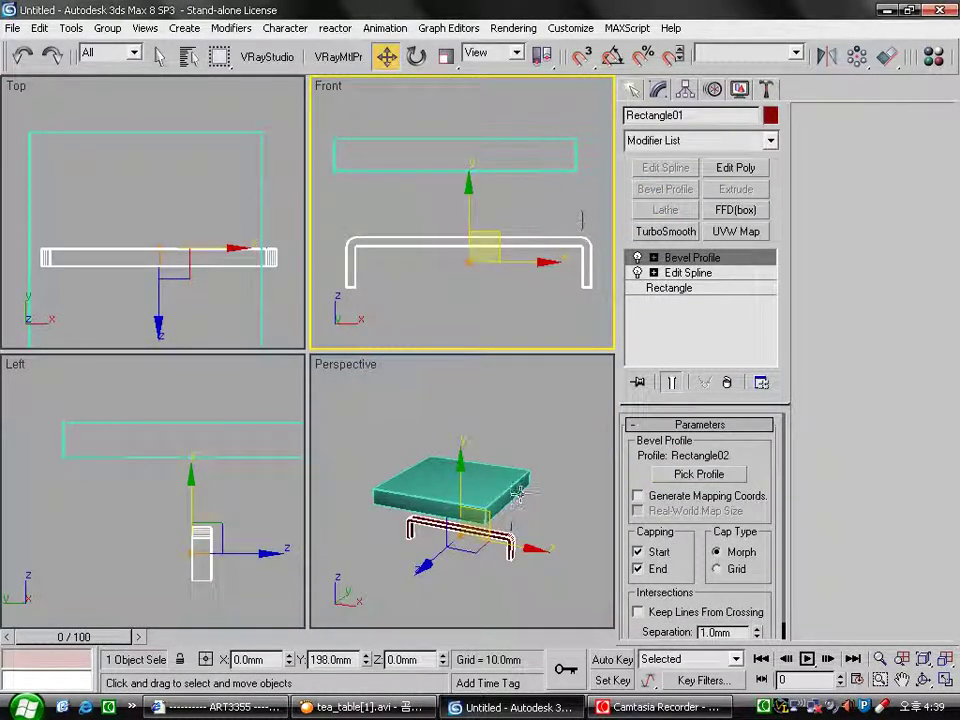
pyautogui.click(303, 242)
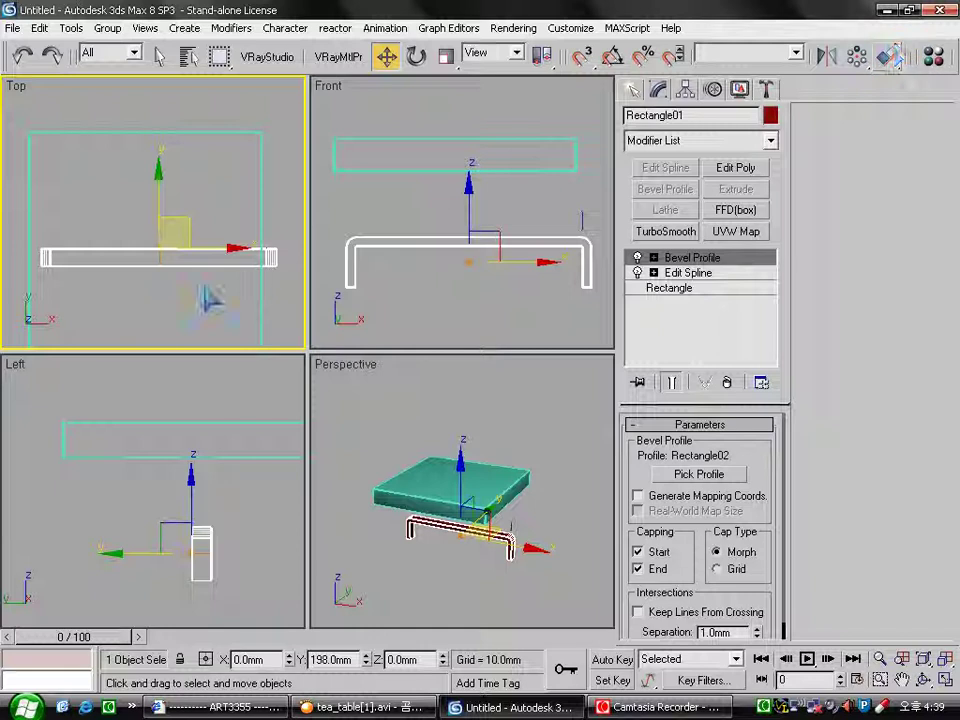
# - Align the leg frame to the tabletop, centre to centre in X and Y
pyautogui.moveTo(287, 288)
pyautogui.mouseDown(button='middle')
pyautogui.moveTo(282, 248)
pyautogui.moveTo(293, 249)
pyautogui.mouseUp(button='middle')
pyautogui.hotkey('alt', 'a')
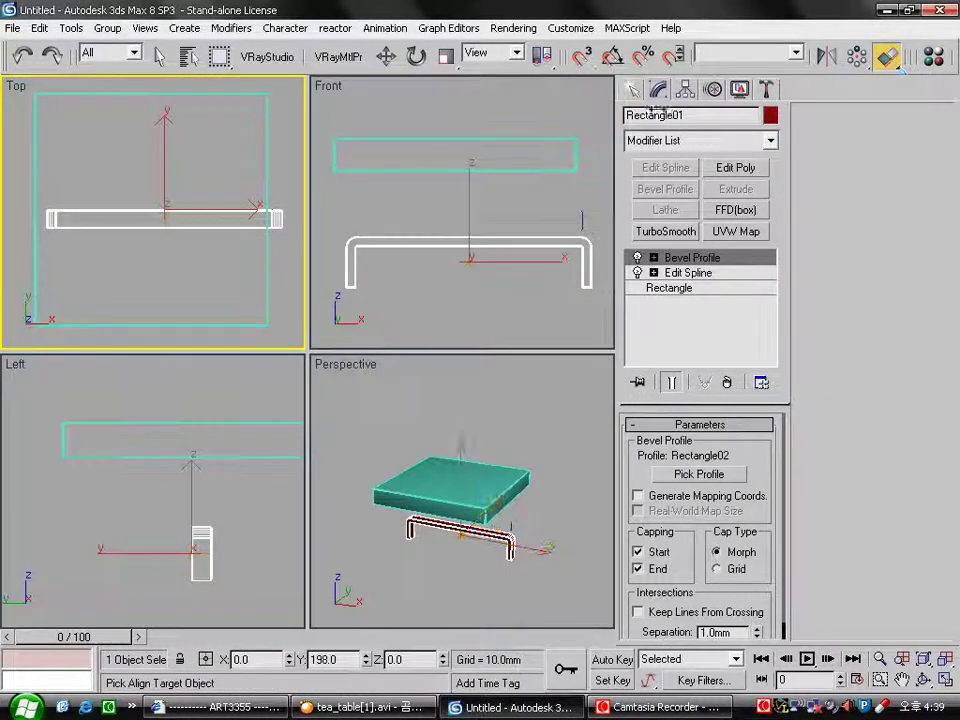
pyautogui.click(241, 94)
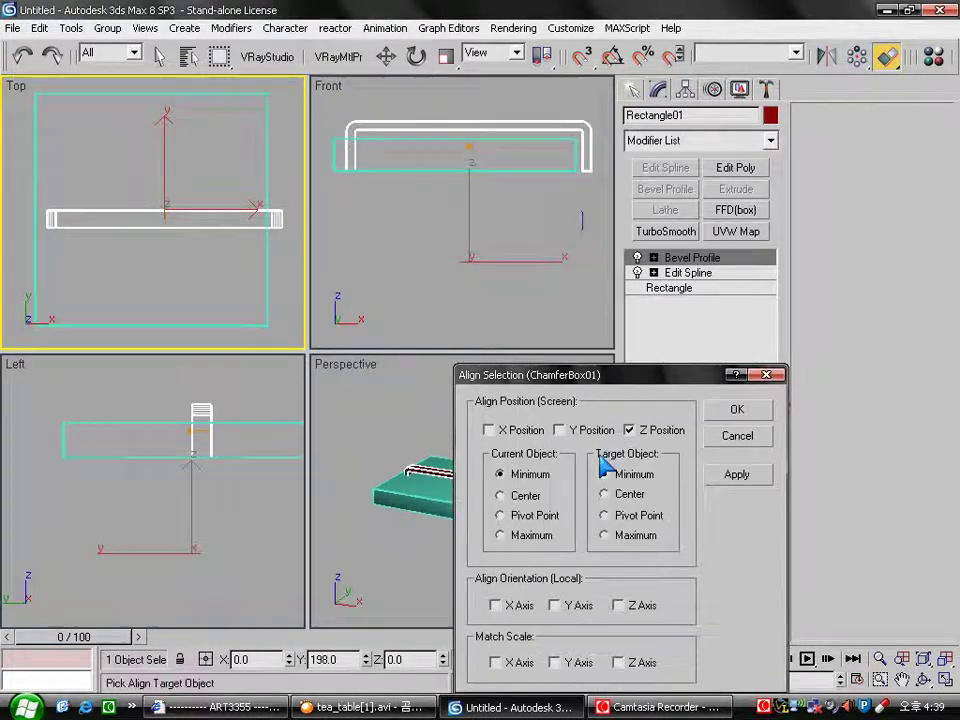
pyautogui.click(488, 430)
pyautogui.click(558, 430)
pyautogui.click(629, 430)
pyautogui.click(500, 495)
pyautogui.click(604, 494)
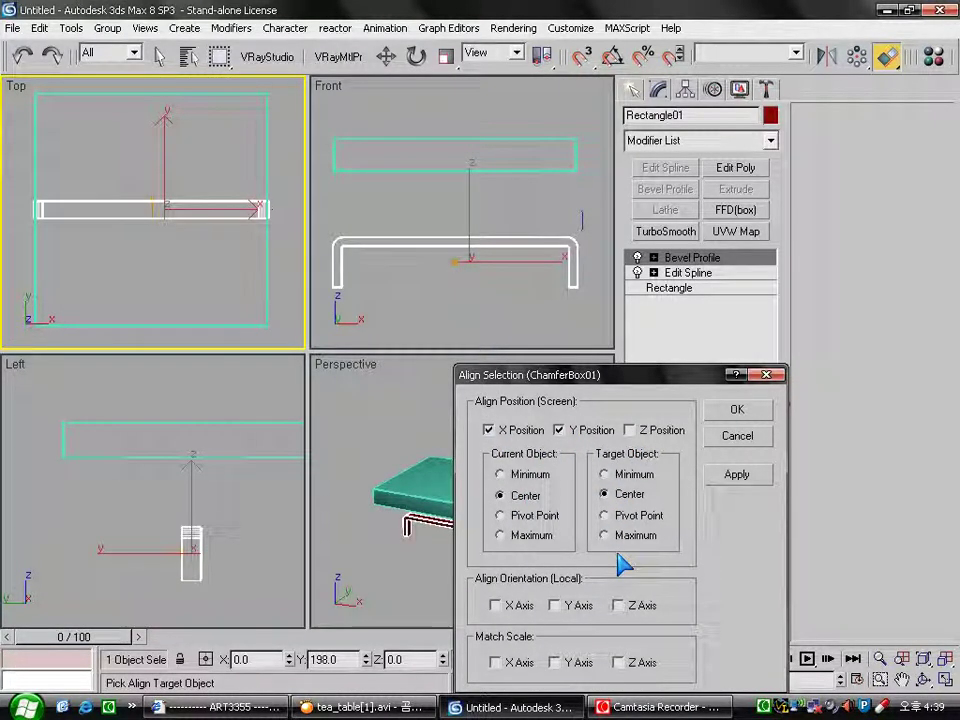
pyautogui.click(736, 474)
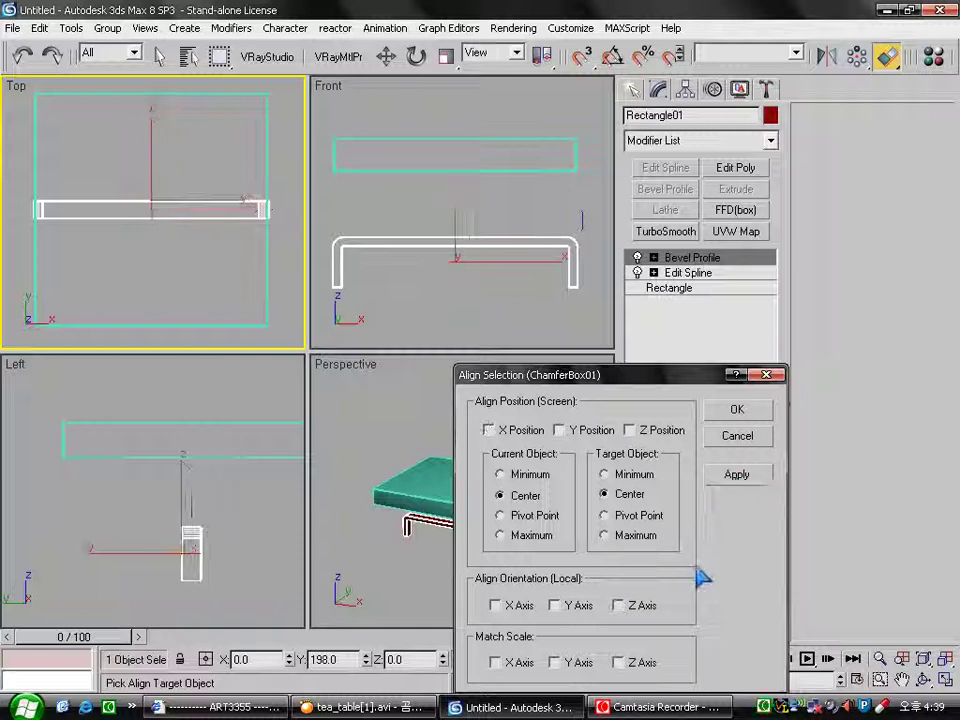
# - Align the frame's Z maximum to the tabletop's minimum, then Y minimum to minimum
pyautogui.click(629, 430)
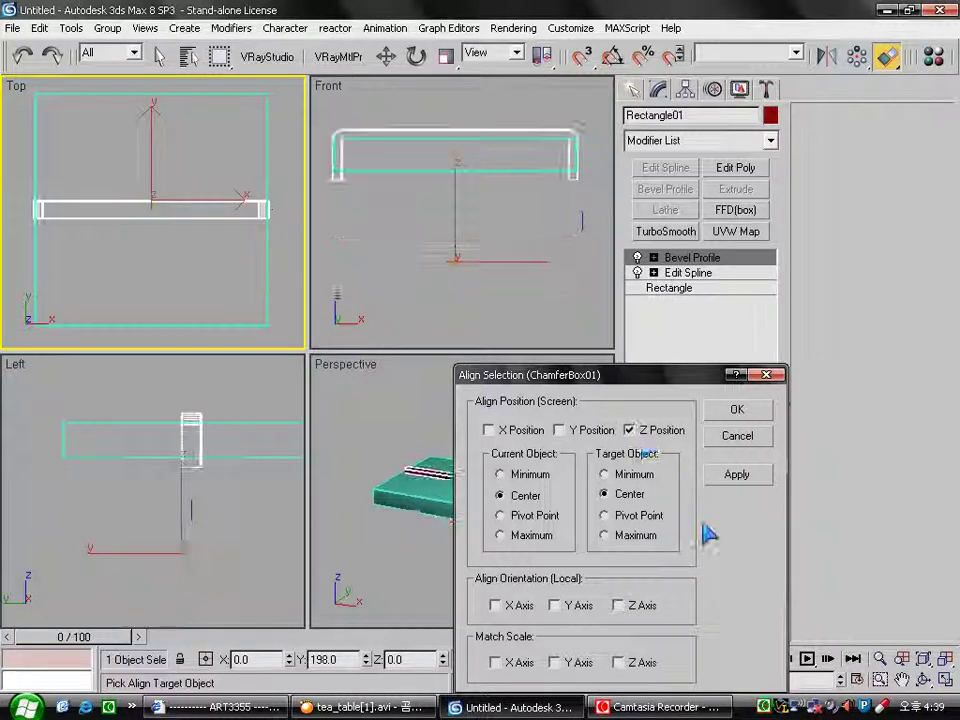
pyautogui.click(523, 537)
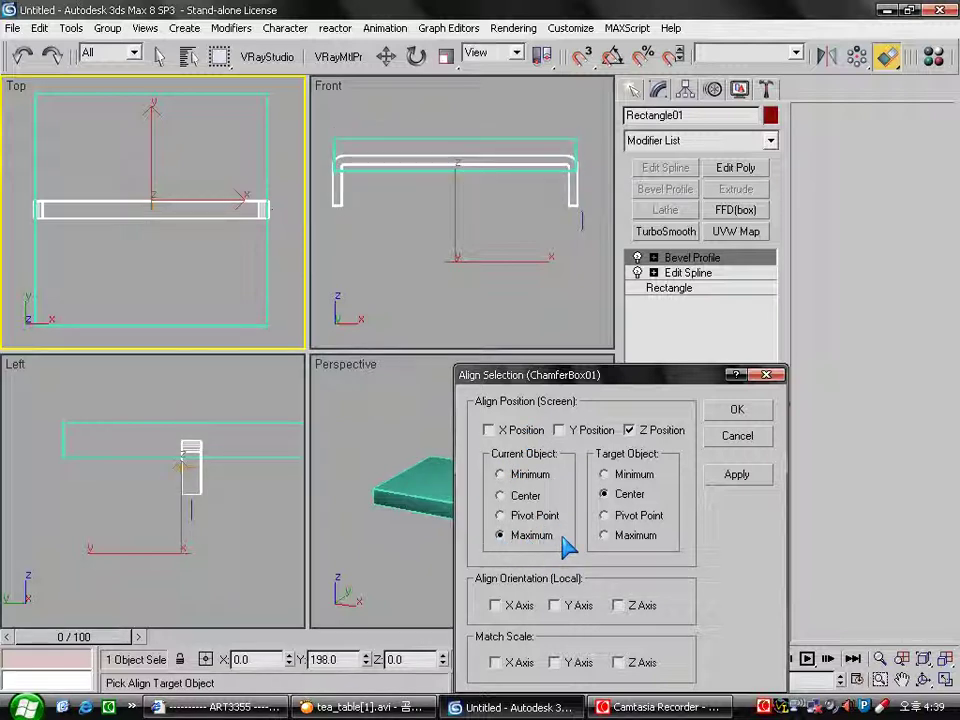
pyautogui.click(633, 476)
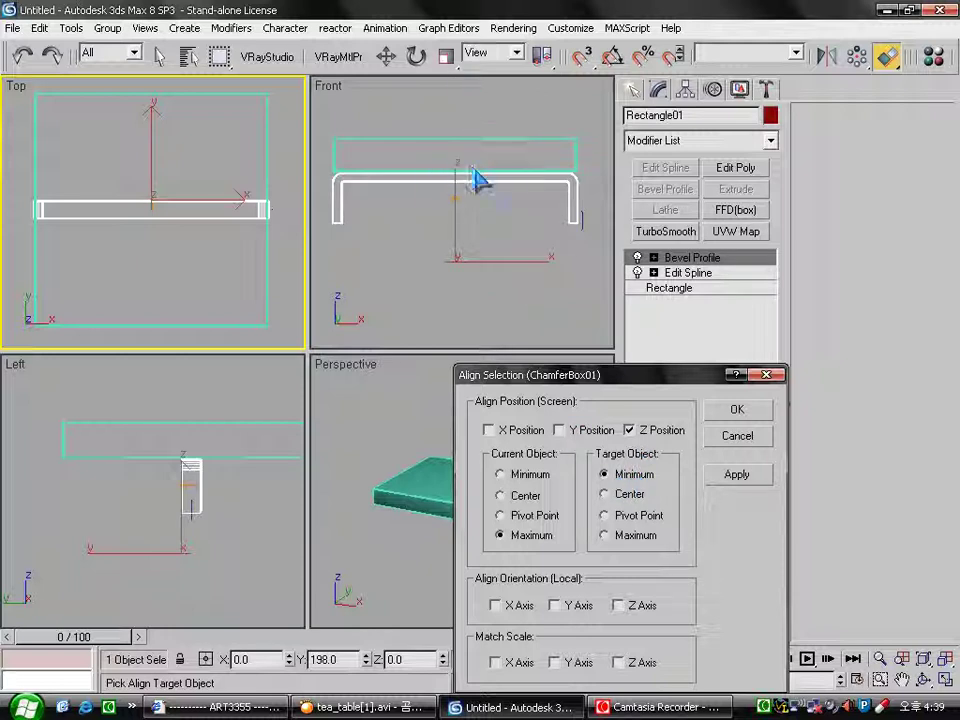
pyautogui.click(736, 474)
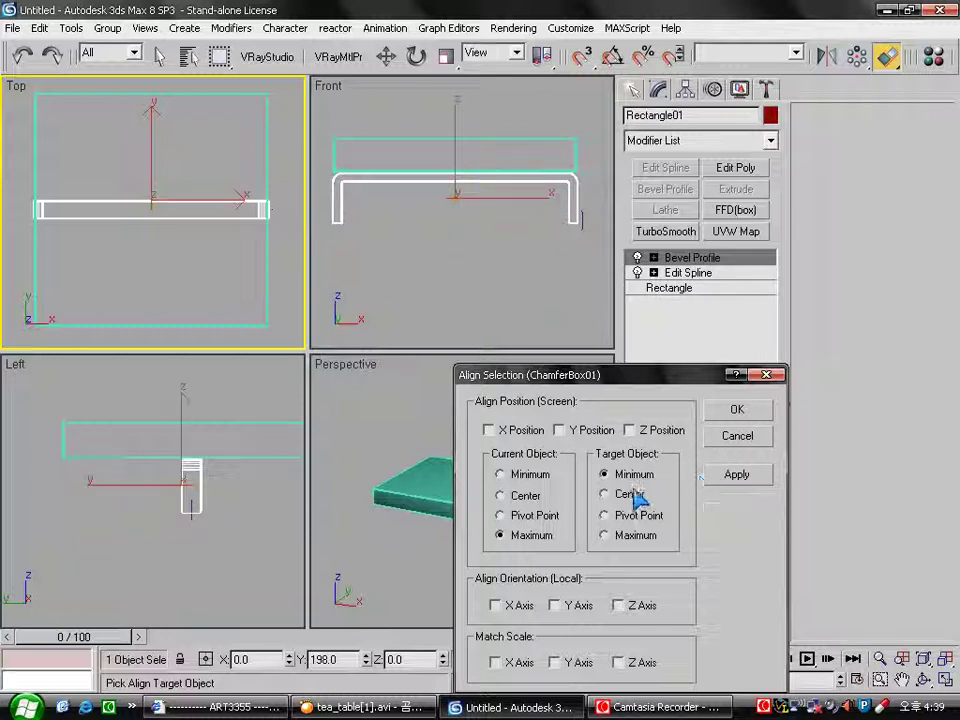
pyautogui.click(560, 430)
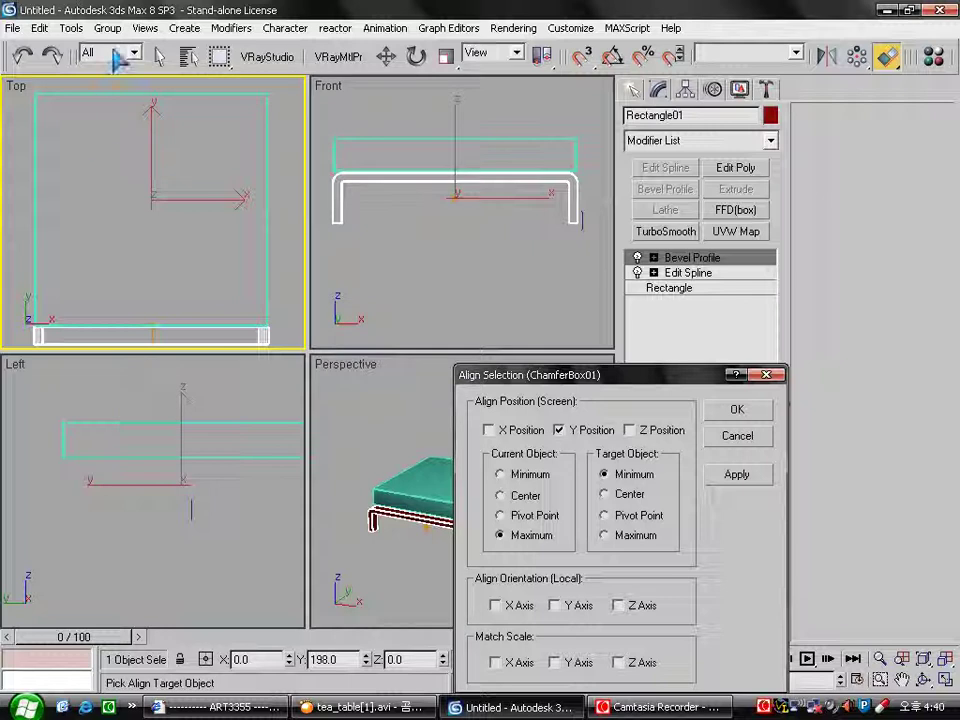
pyautogui.click(528, 476)
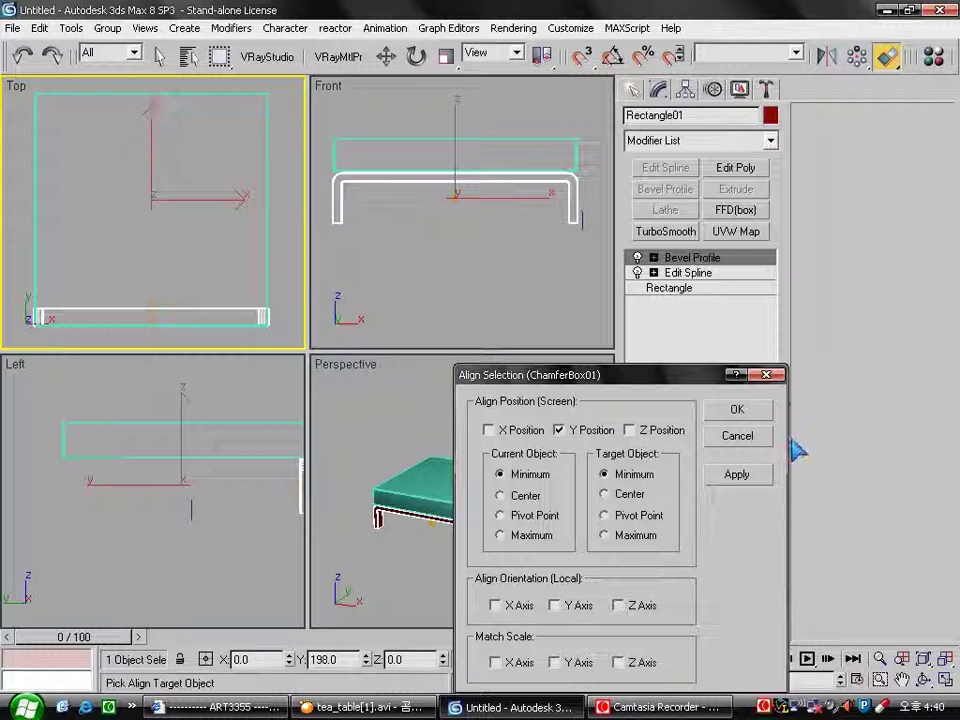
pyautogui.click(755, 416)
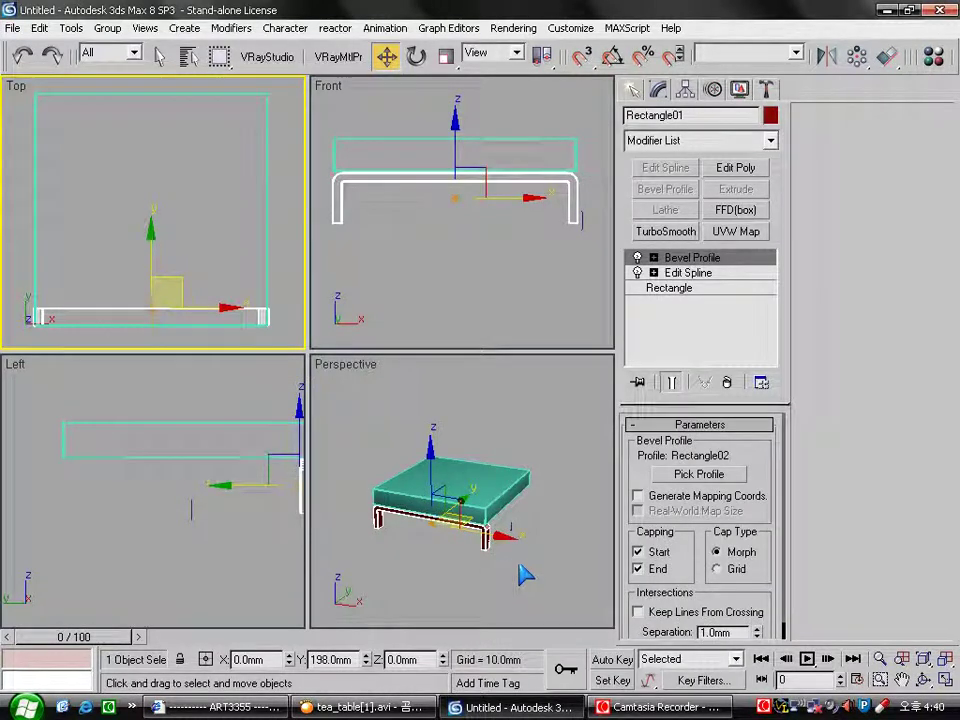
# - Set the reference coordinate system to Pick, using ChamferBox01 as the reference
pyautogui.click(285, 268)
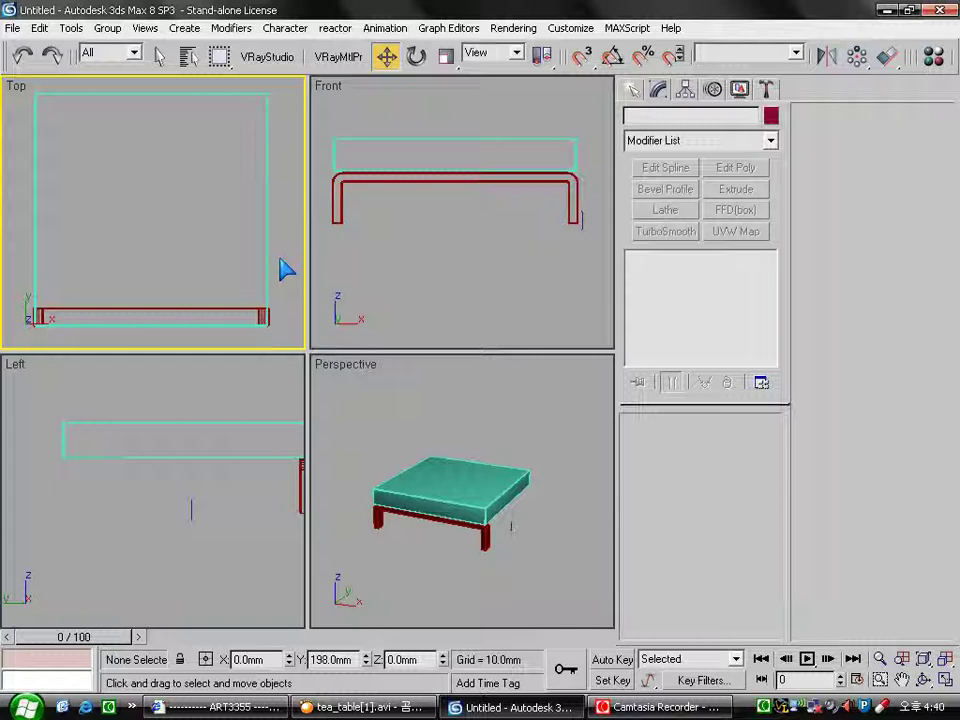
pyautogui.click(490, 53)
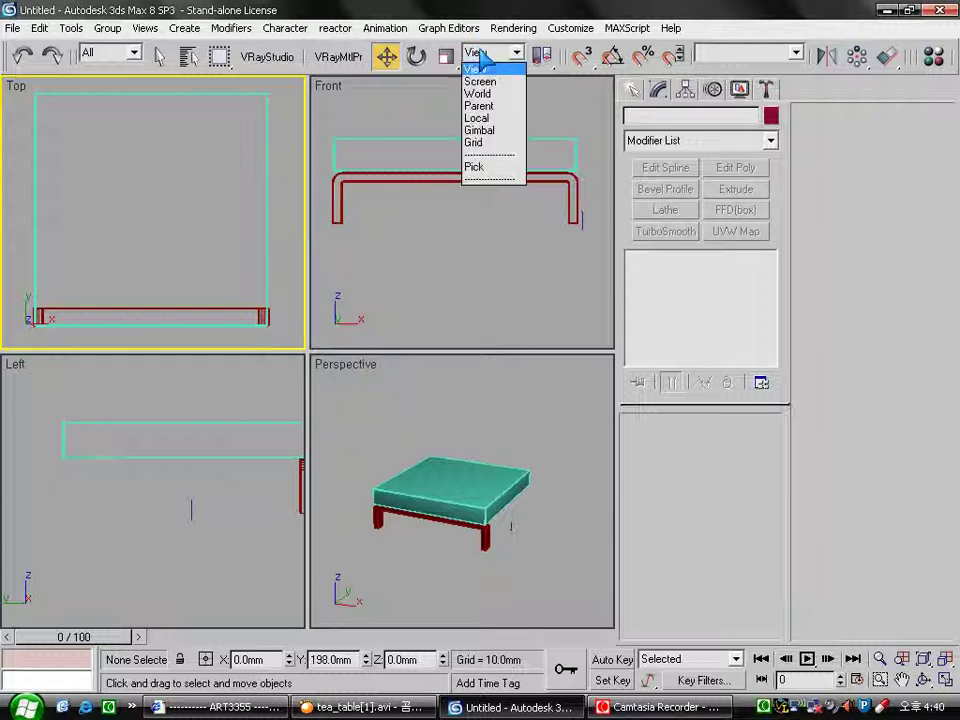
pyautogui.click(487, 168)
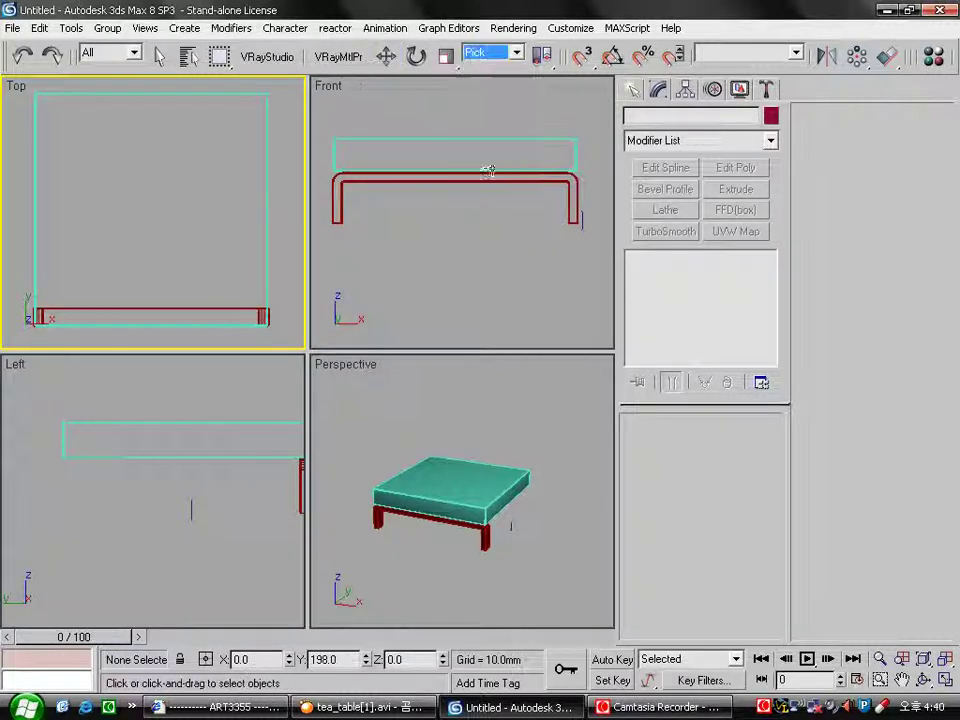
pyautogui.click(266, 214)
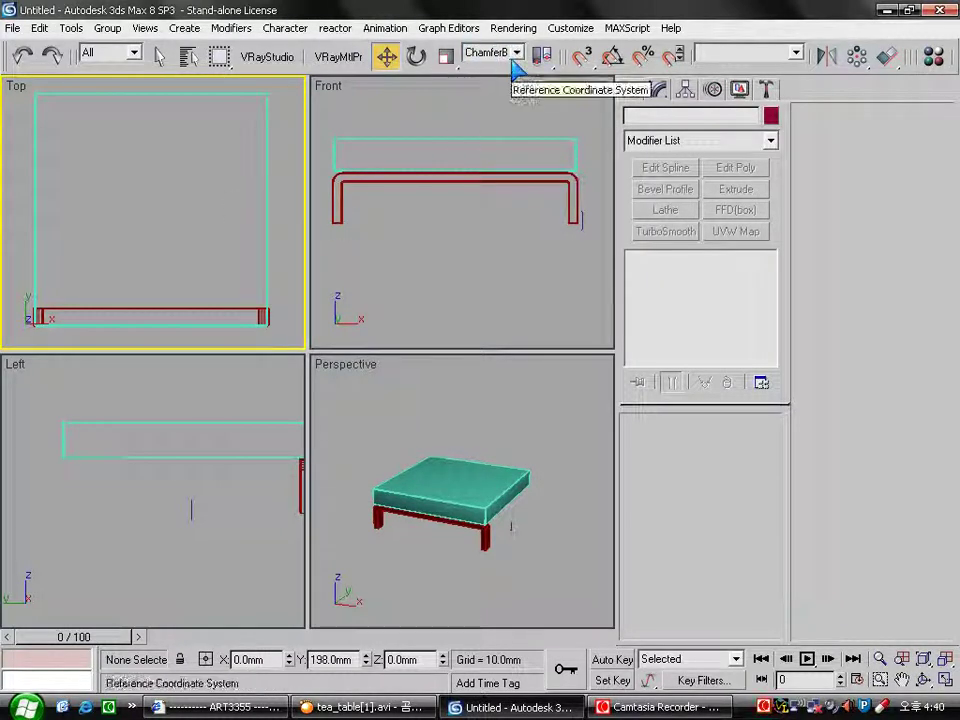
# - Select the leg frame and switch to Use Transform Coordinate Center
pyautogui.click(212, 306)
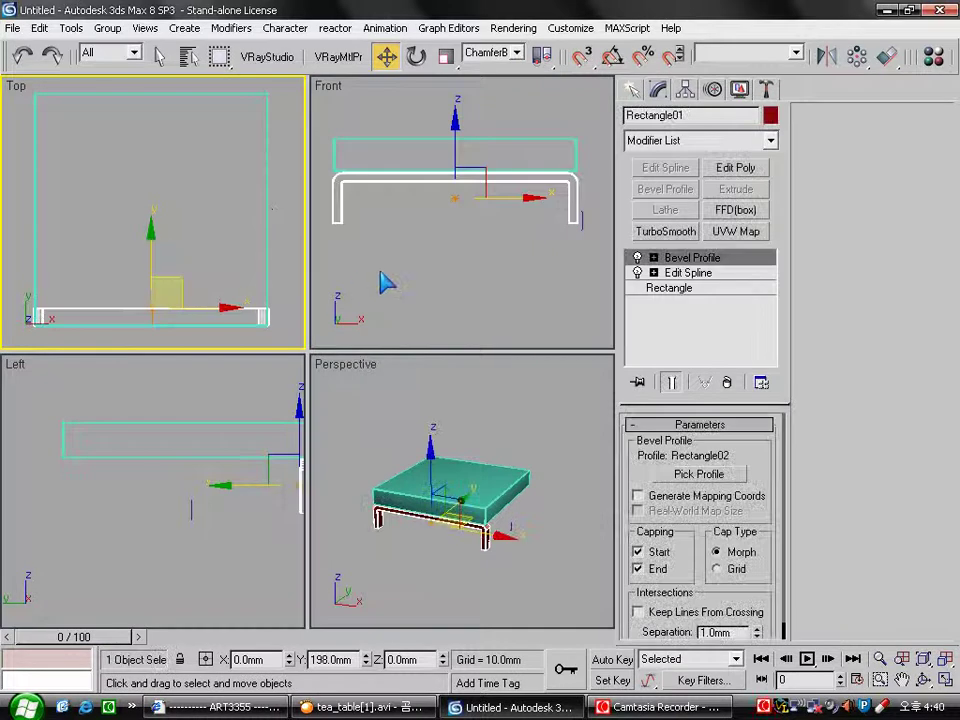
pyautogui.moveTo(541, 55); pyautogui.dragTo(548, 88)
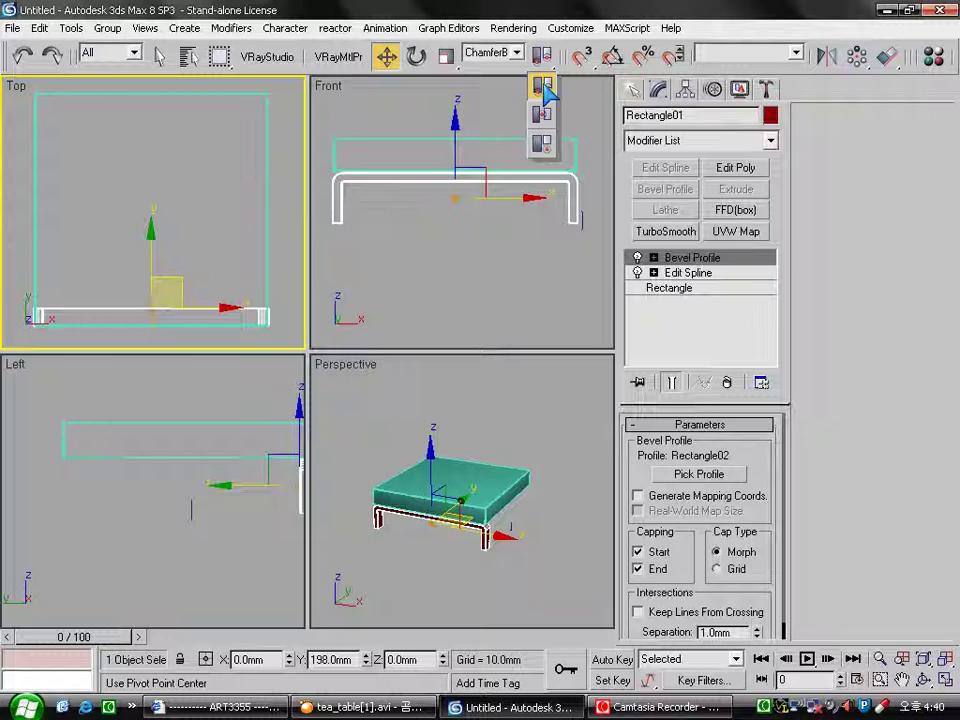
pyautogui.moveTo(545, 86); pyautogui.dragTo(547, 150)
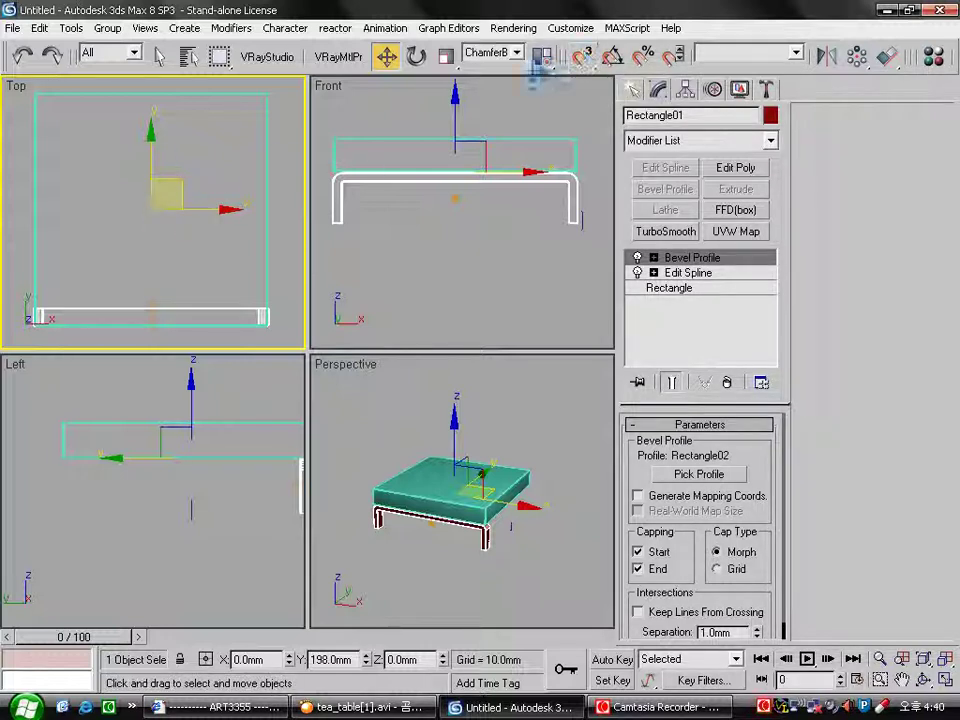
# - Mirror the leg frame across the Y axis as an instance, then deselect and inspect in Perspective
pyautogui.click(826, 55)
pyautogui.click(408, 281)
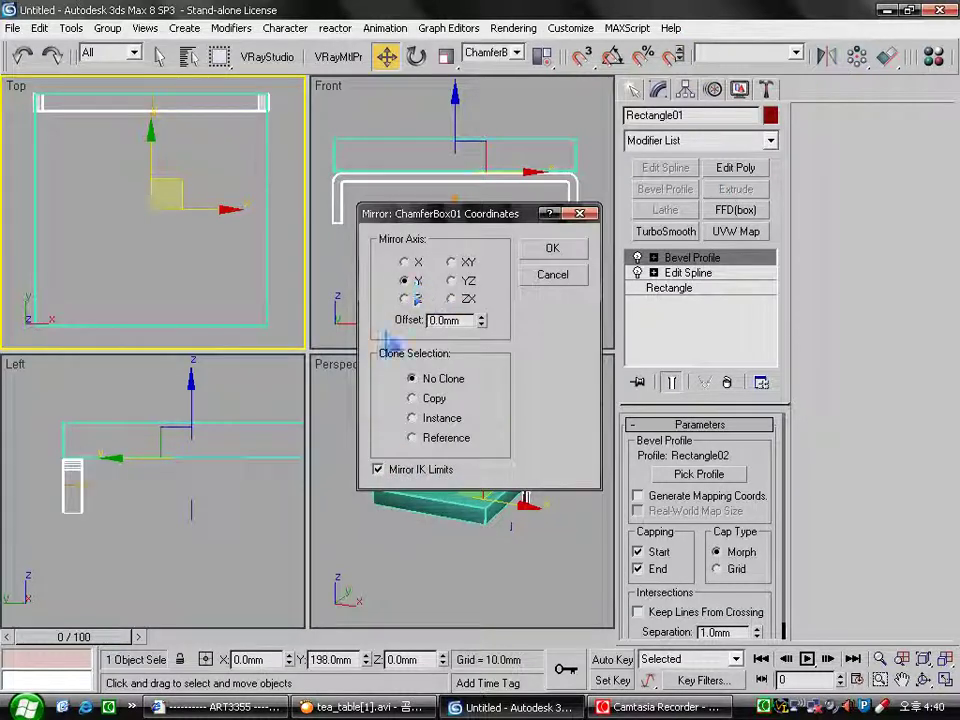
pyautogui.click(413, 418)
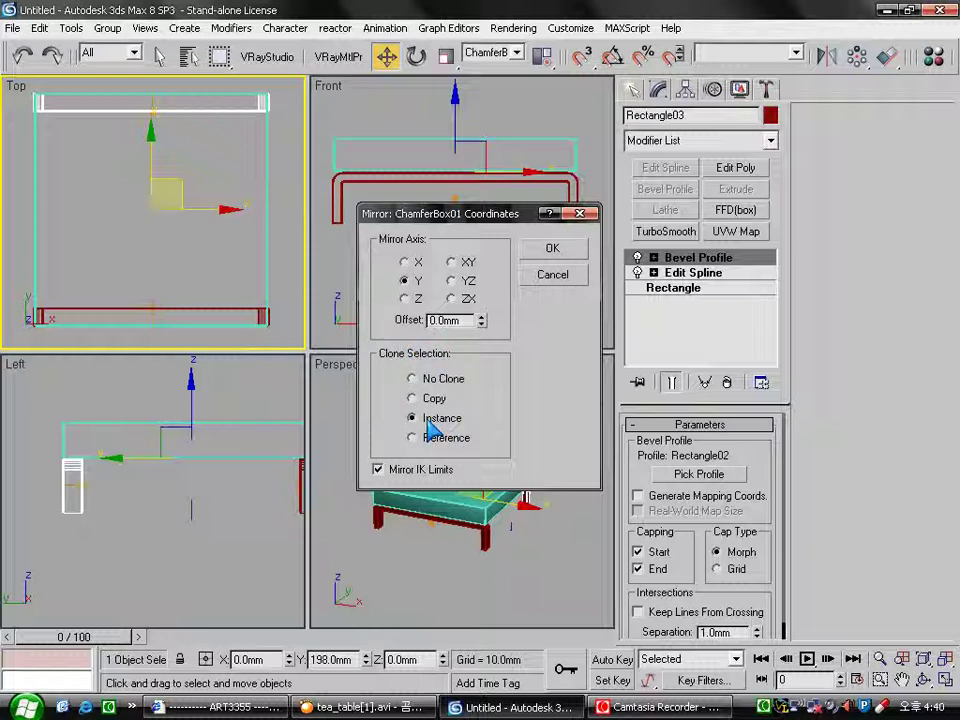
pyautogui.click(556, 250)
pyautogui.click(574, 472)
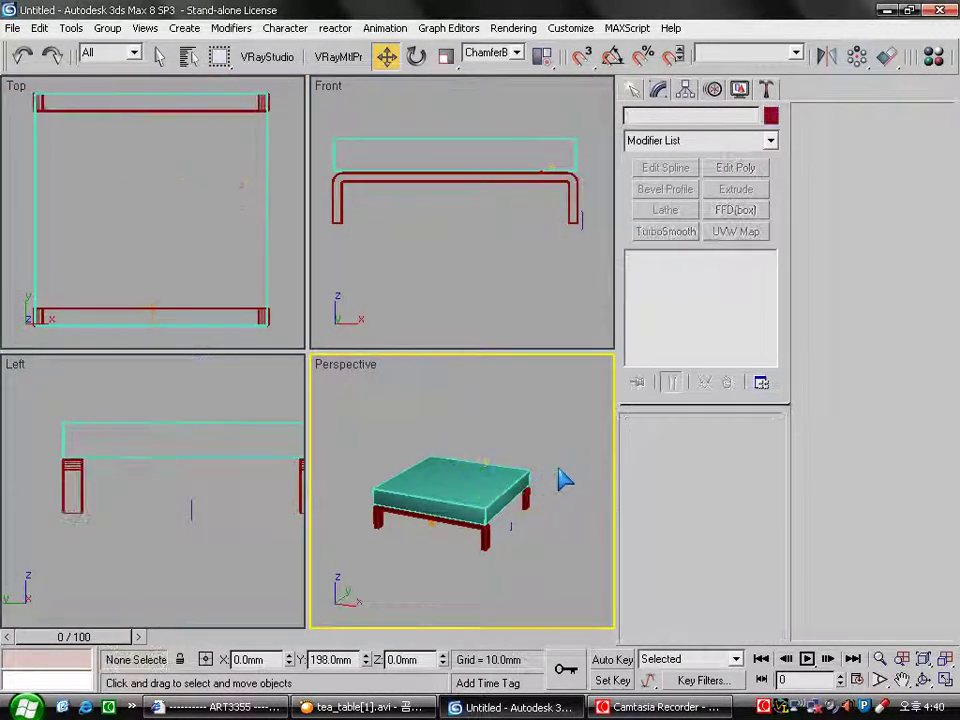
pyautogui.keyDown('alt'); pyautogui.moveTo(519, 516); pyautogui.dragTo(508, 516, button='middle'); pyautogui.keyUp('alt')
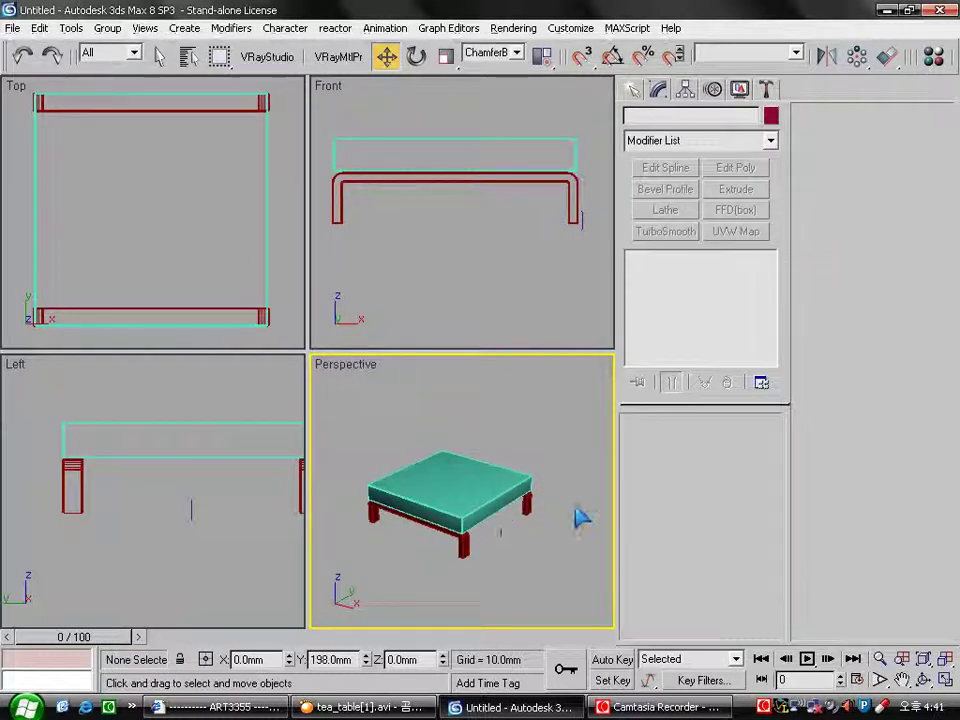